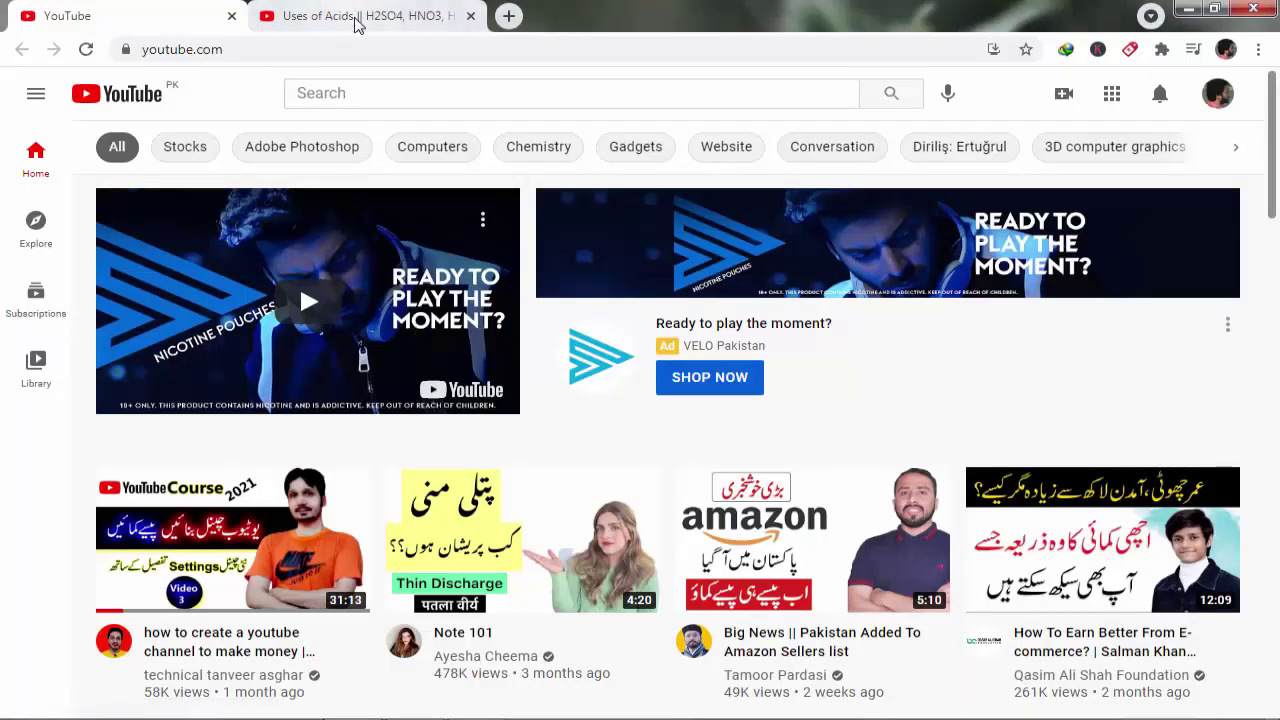
# Step: Examine the subscribe watermark on the Uses of Acids video's player, and close that video page
pyautogui.click(357, 17)
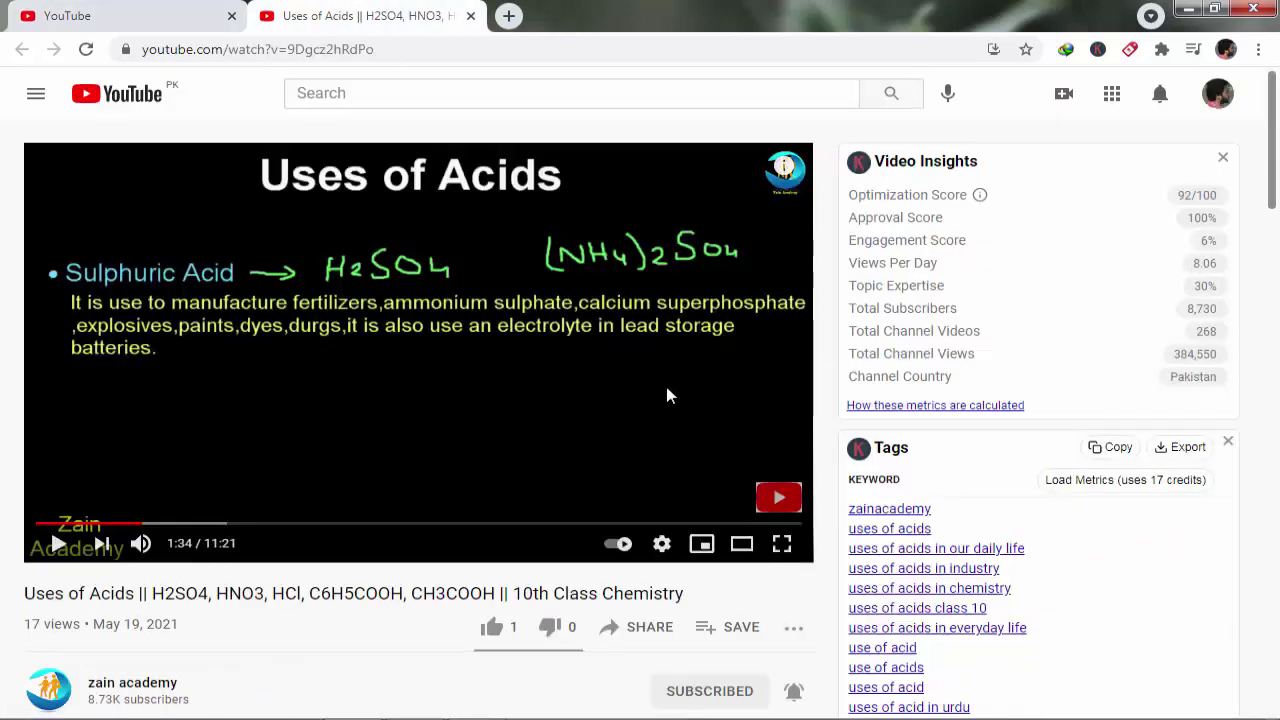
pyautogui.moveTo(778, 500)
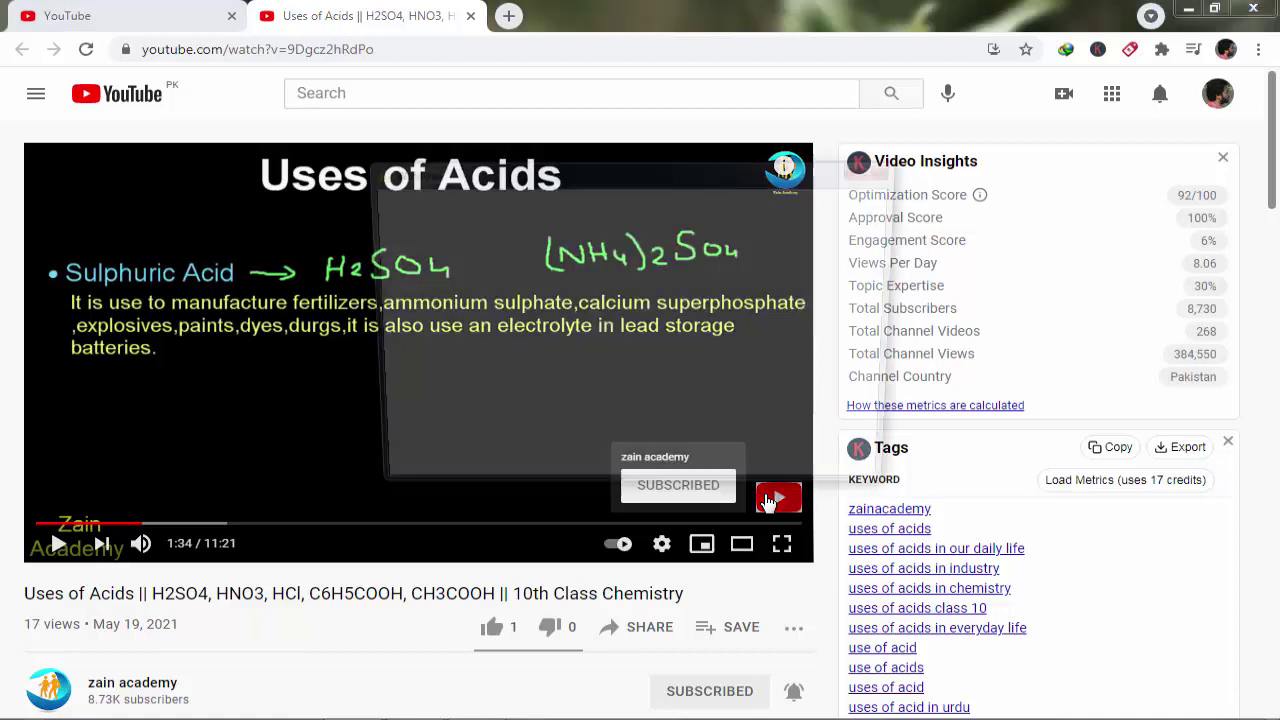
pyautogui.click(655, 436)
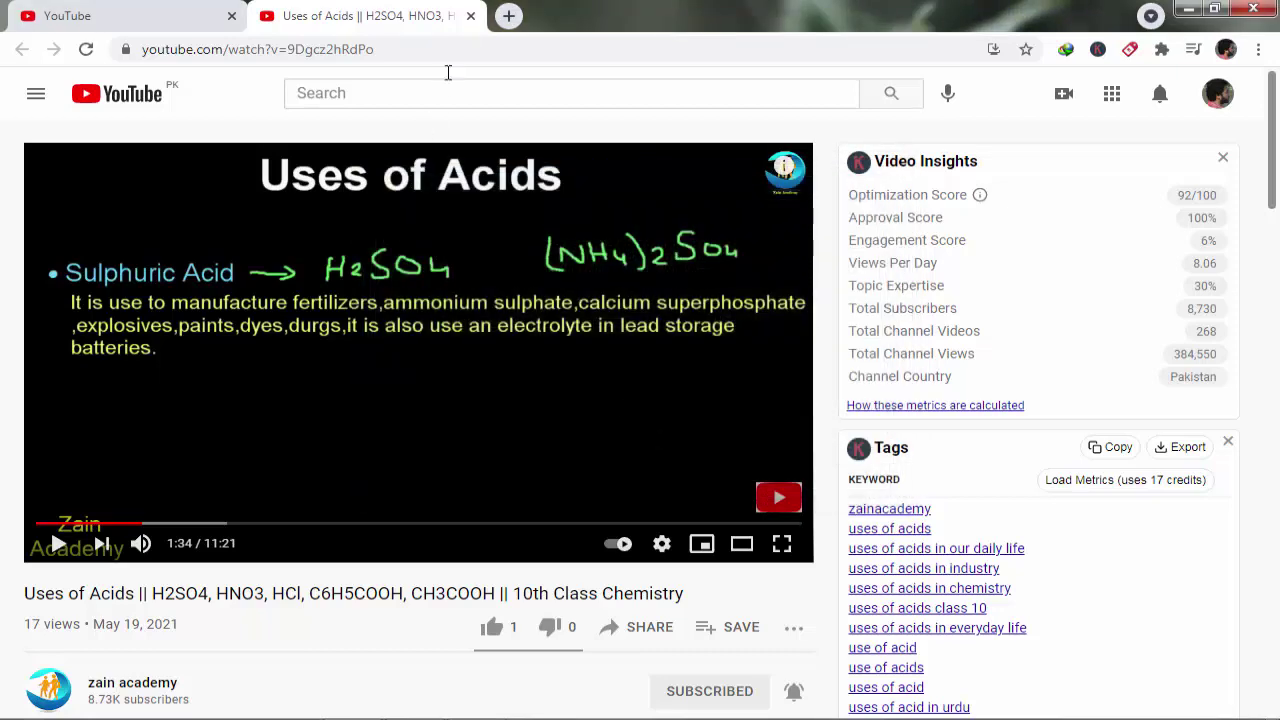
pyautogui.click(470, 16)
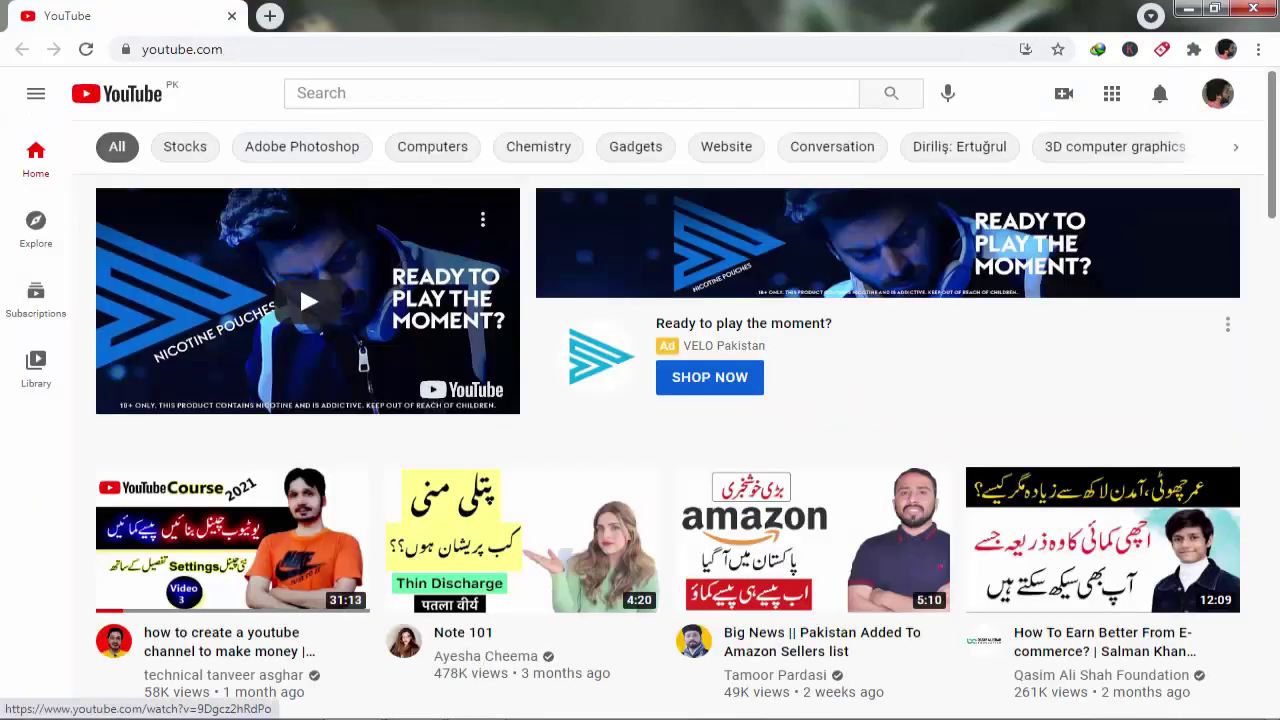
# Step: Switch to Photoshop and create a 1000 × 1000 pixel RGB document at 72 pixels/inch with a white background
pyautogui.hotkey('alt', 'Tab')
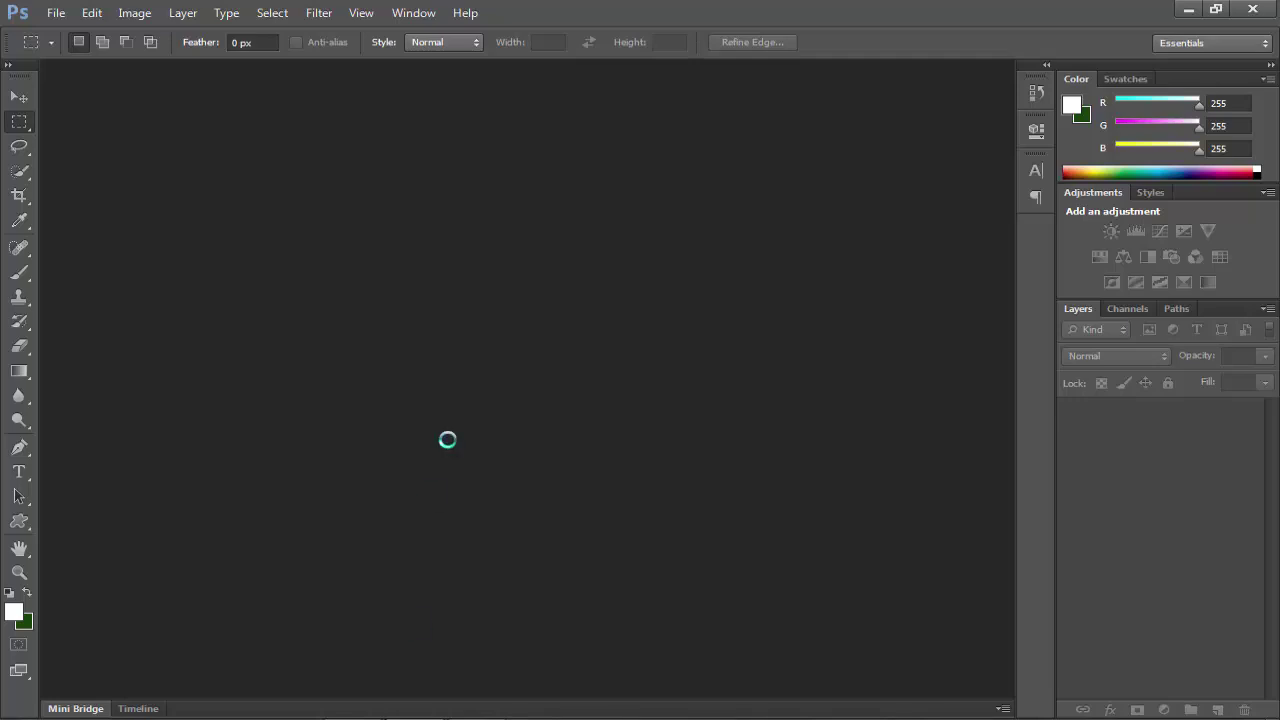
pyautogui.click(58, 13)
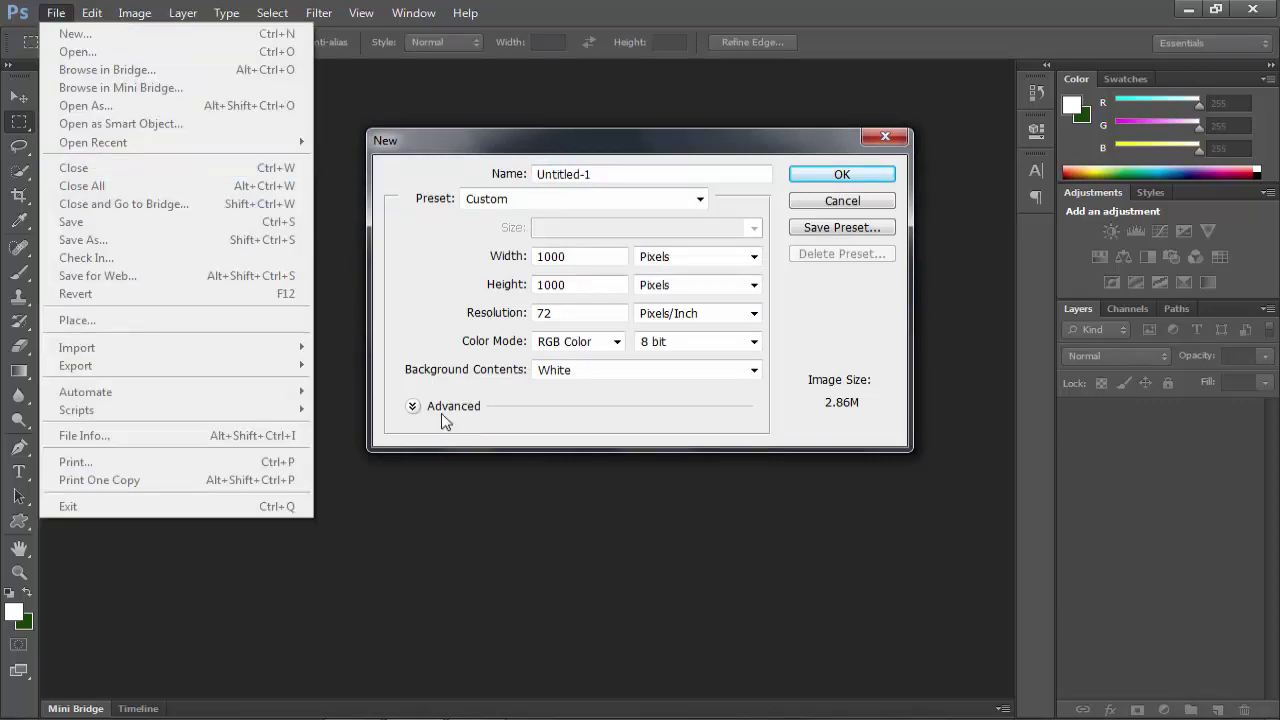
pyautogui.click(541, 594)
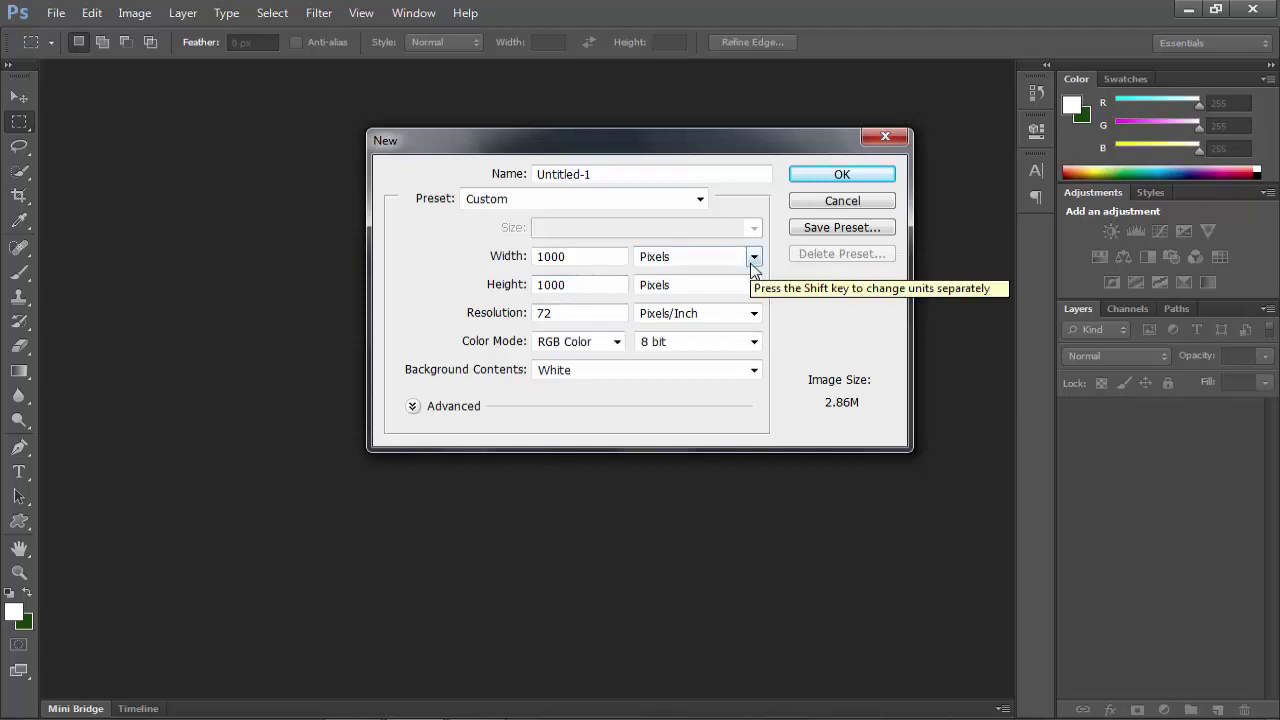
pyautogui.click(828, 172)
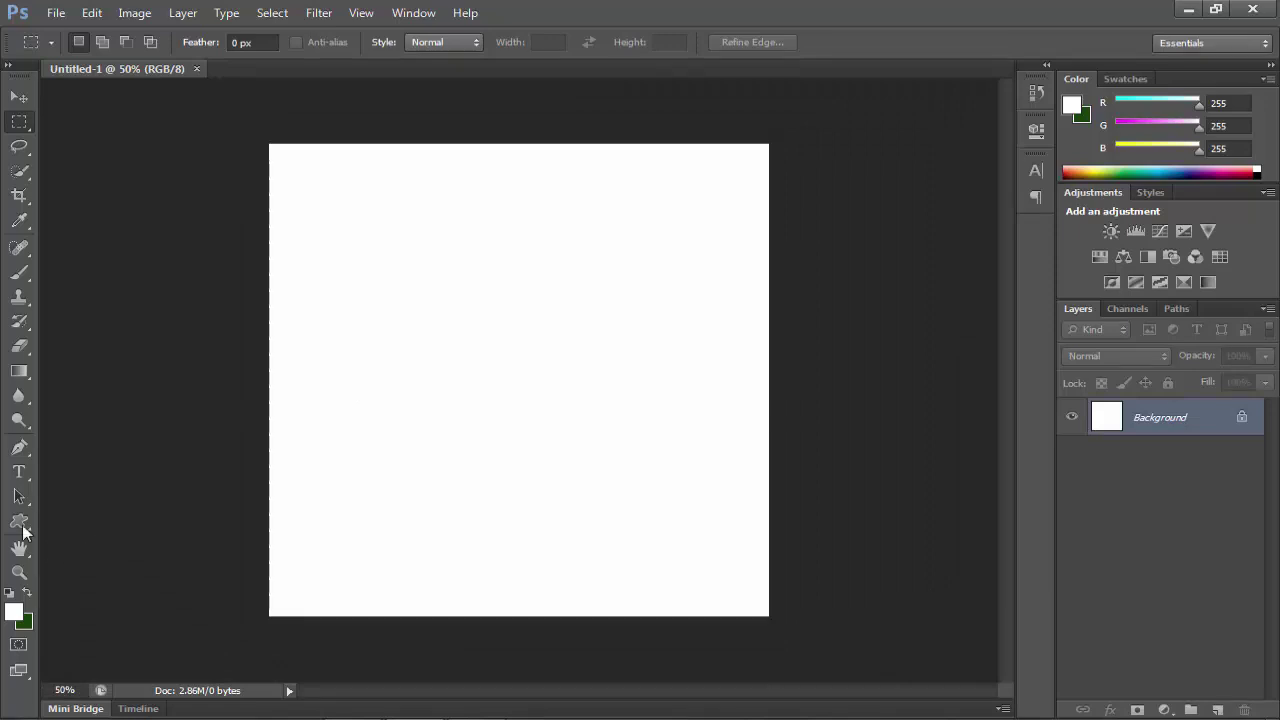
# Step: Draw a rounded rectangle about 978 × 190 px across the middle of the canvas and fill it with dark red #9f0202
pyautogui.click(22, 530)
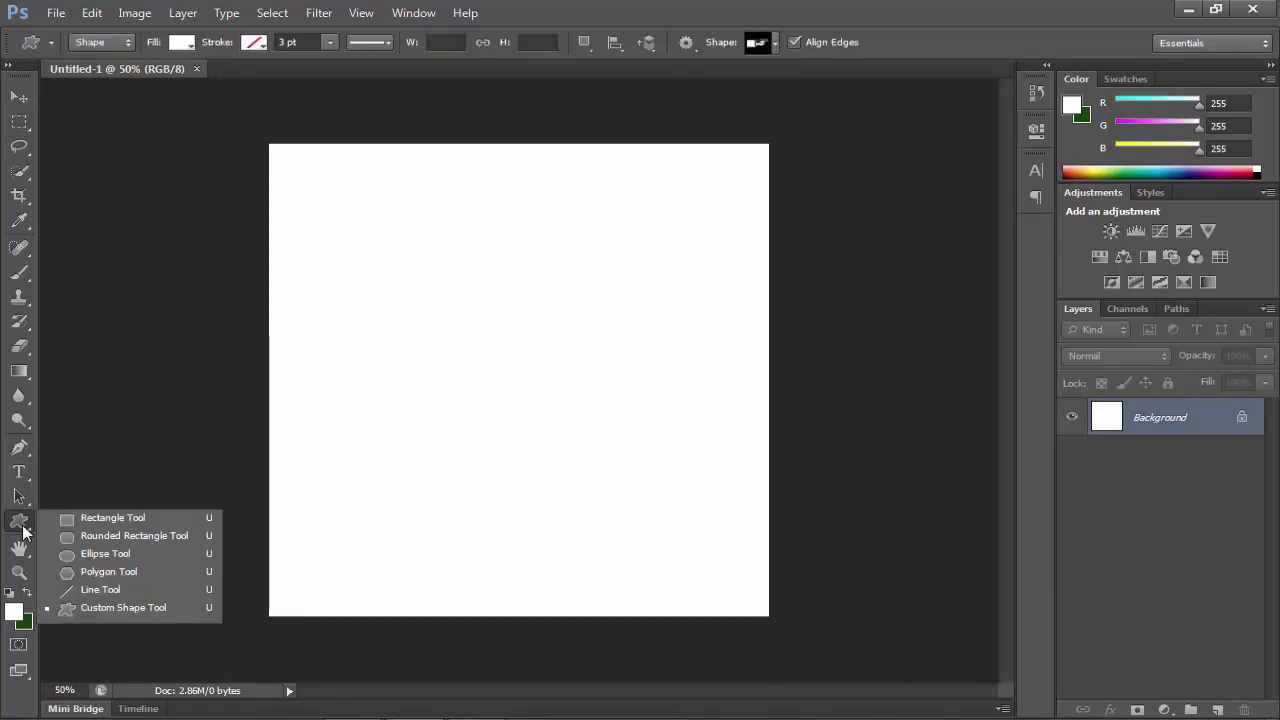
pyautogui.click(113, 537)
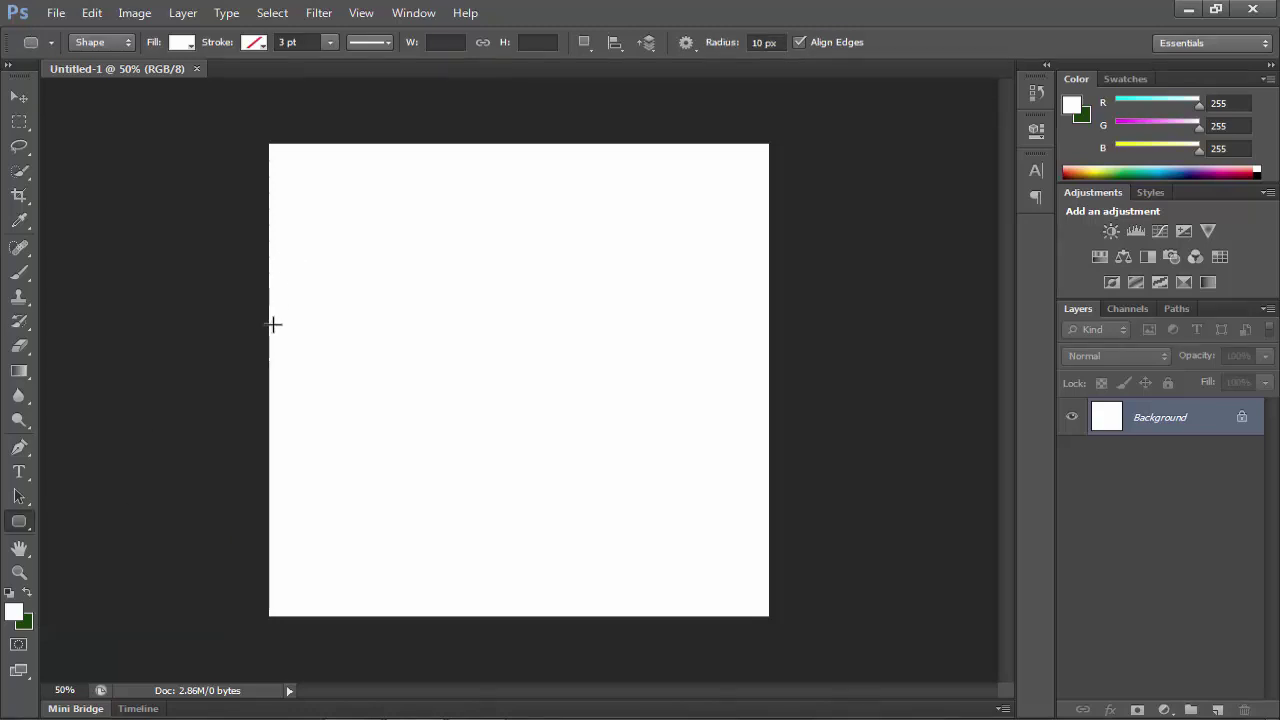
pyautogui.moveTo(273, 324); pyautogui.dragTo(761, 413)
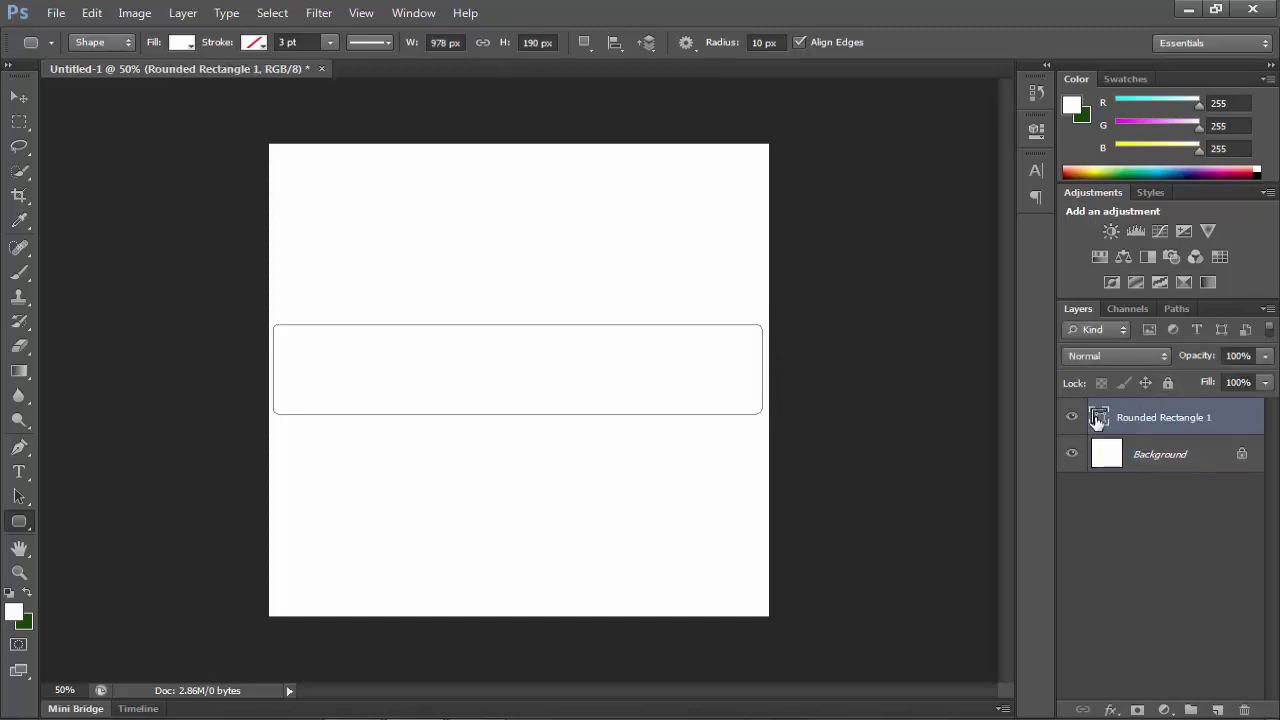
pyautogui.doubleClick(1098, 419)
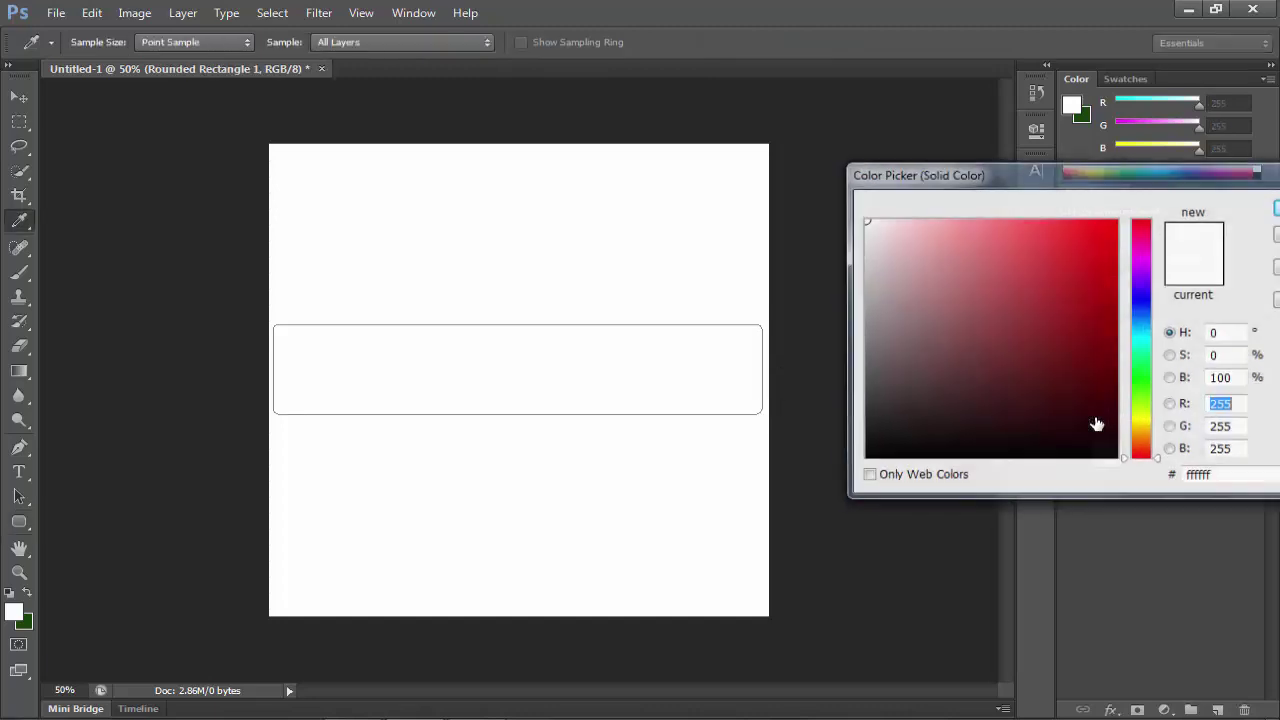
pyautogui.click(1114, 220)
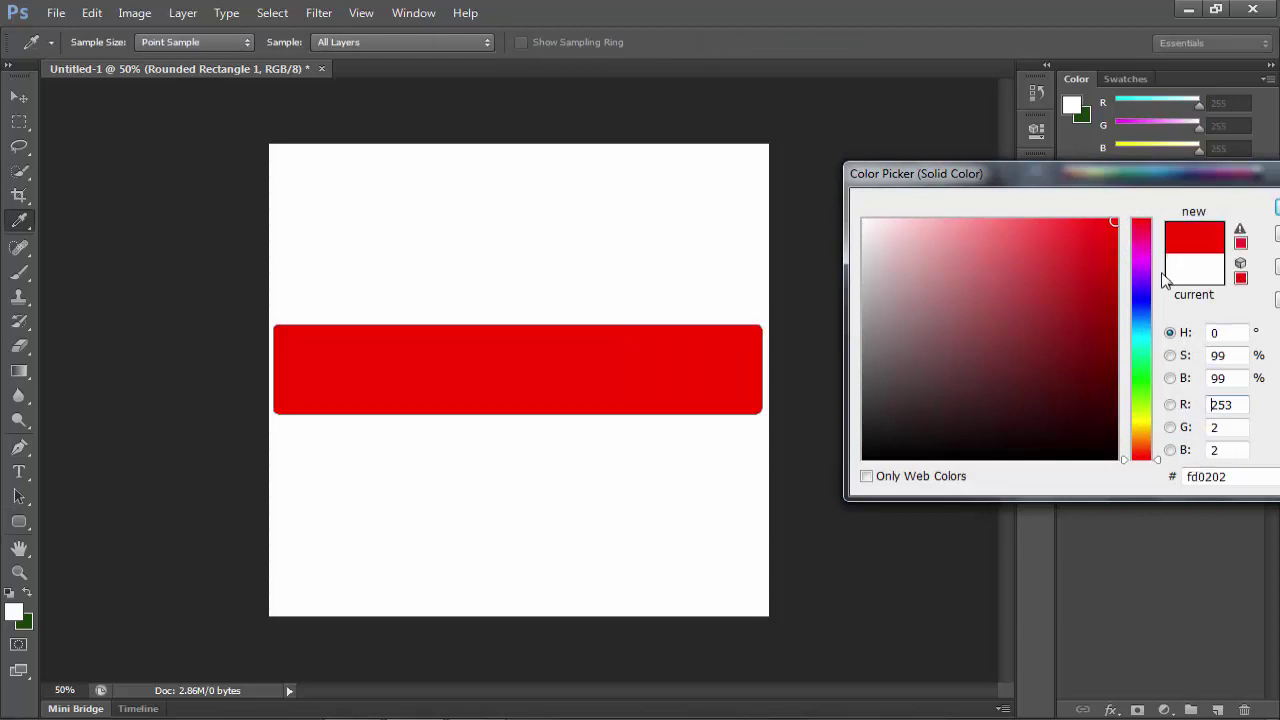
pyautogui.click(1114, 309)
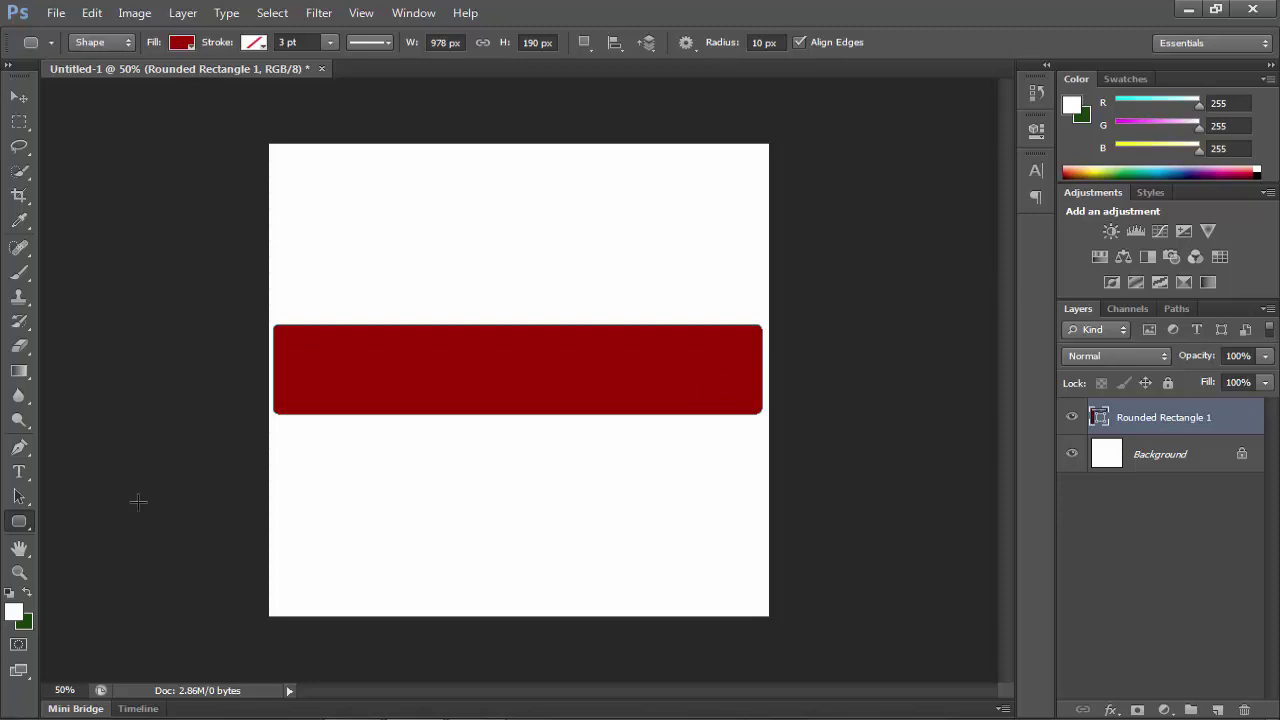
# Step: Draw a rounded rectangle about 138 × 104 px inside the red bar's left end and fill it with near-white #fefefe
pyautogui.click(21, 524)
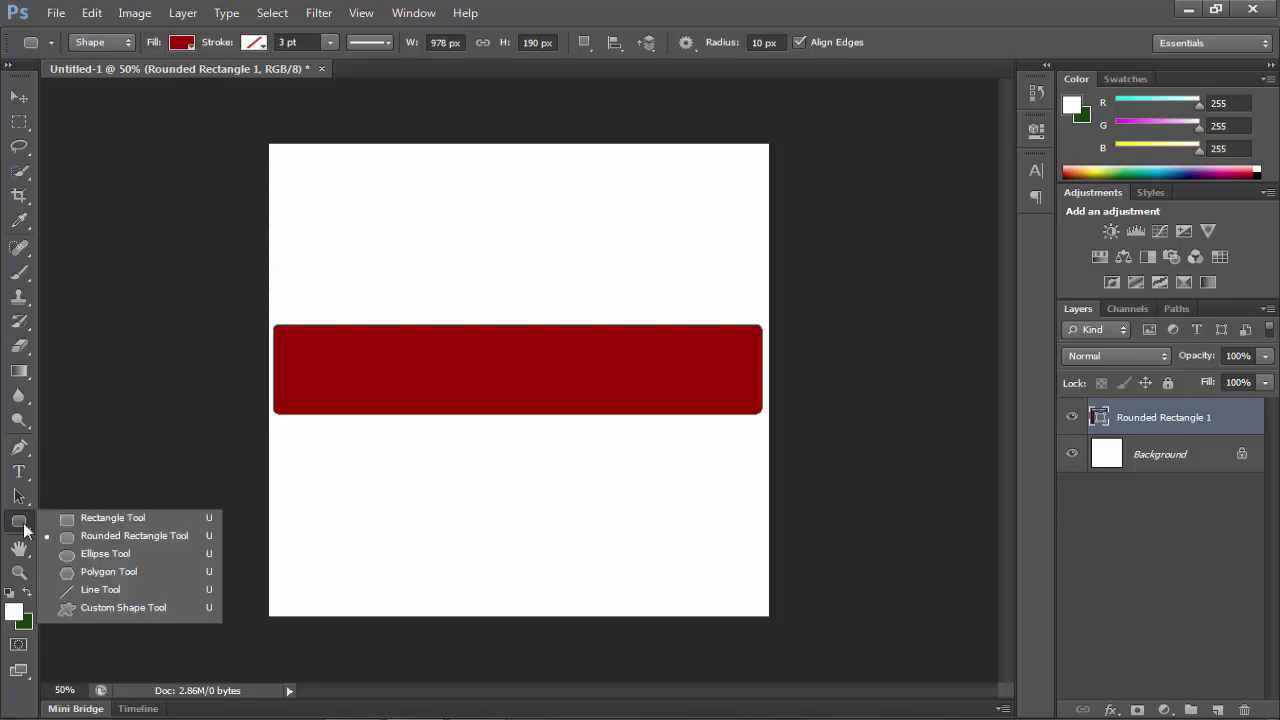
pyautogui.click(75, 539)
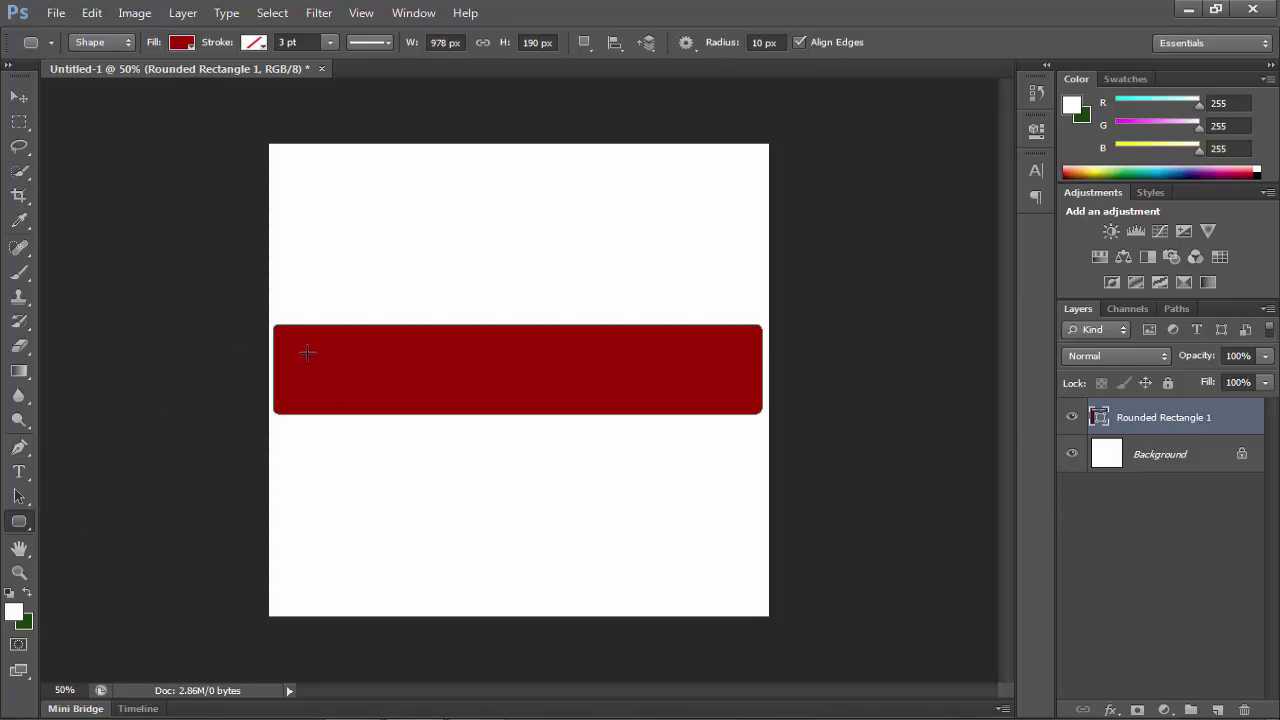
pyautogui.moveTo(305, 350); pyautogui.dragTo(372, 396)
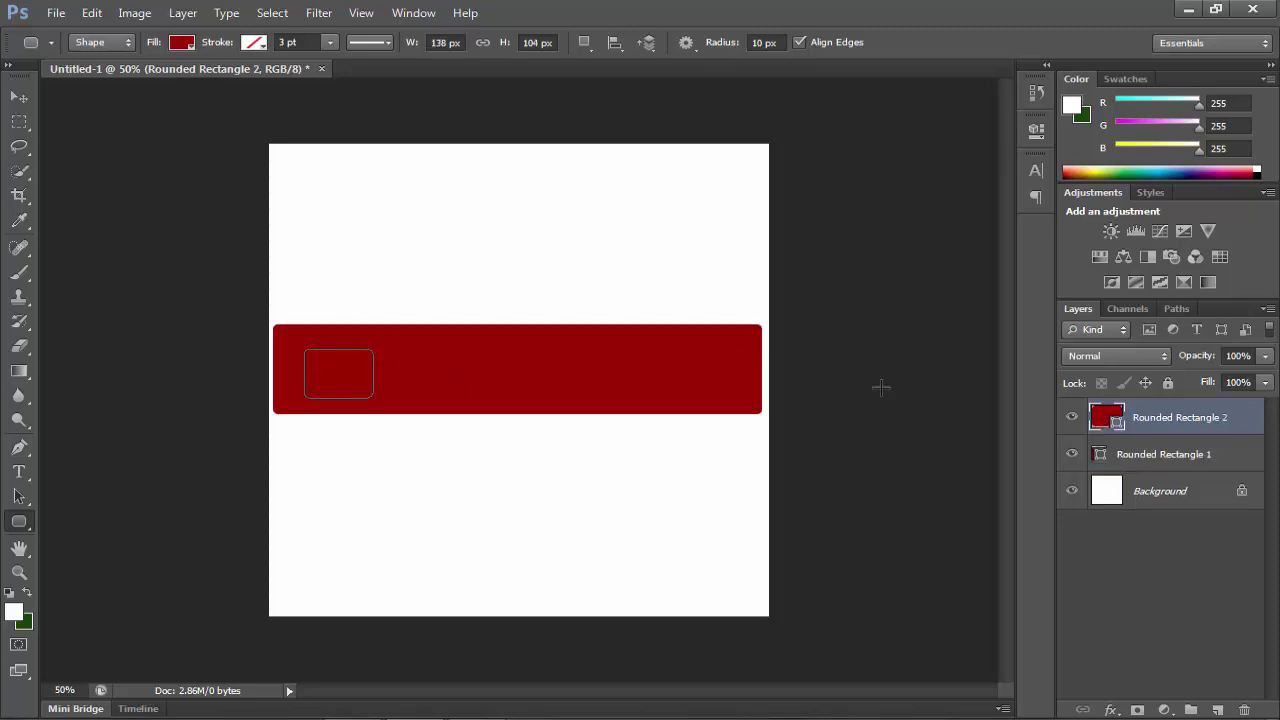
pyautogui.doubleClick(1103, 424)
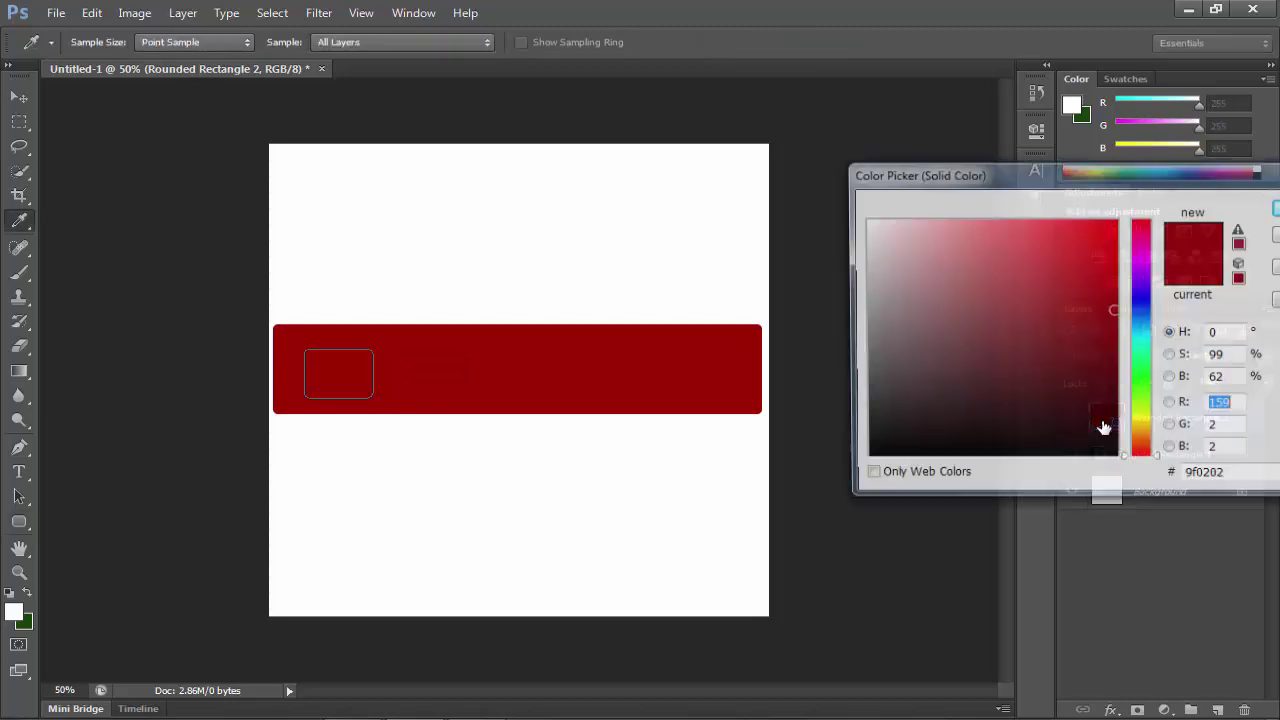
pyautogui.click(863, 220)
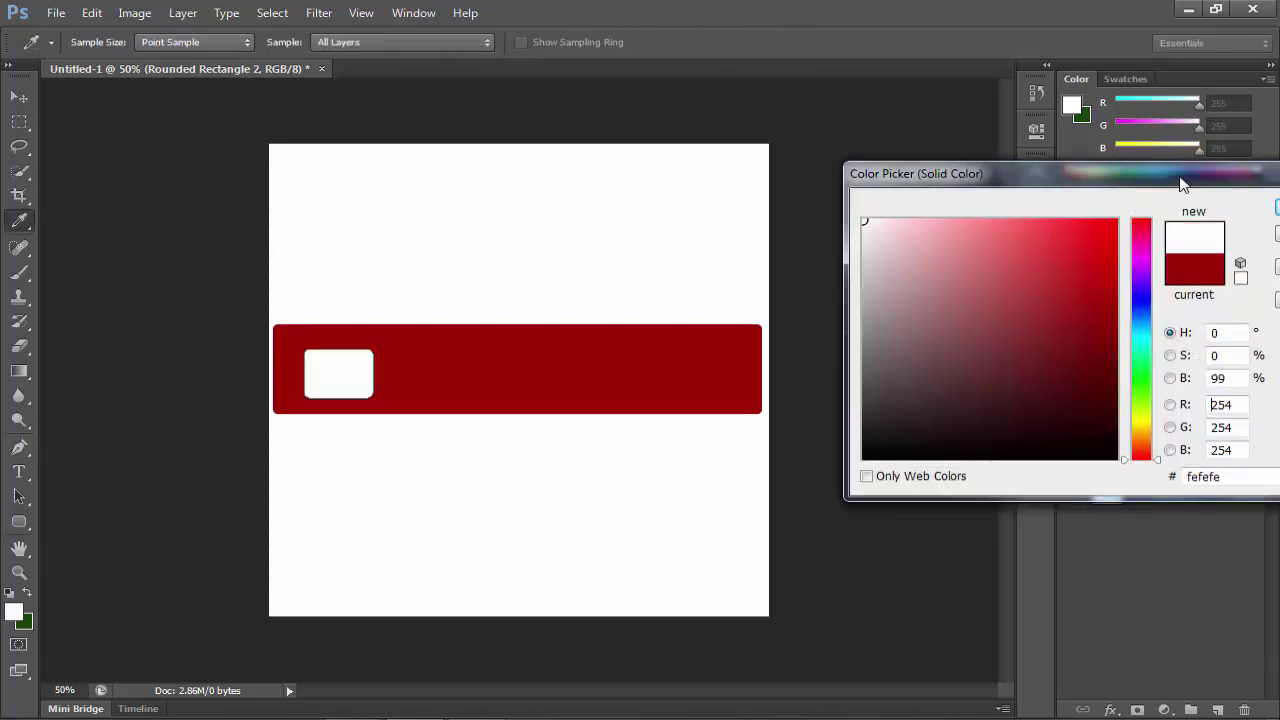
pyautogui.moveTo(1182, 184); pyautogui.dragTo(1096, 155)
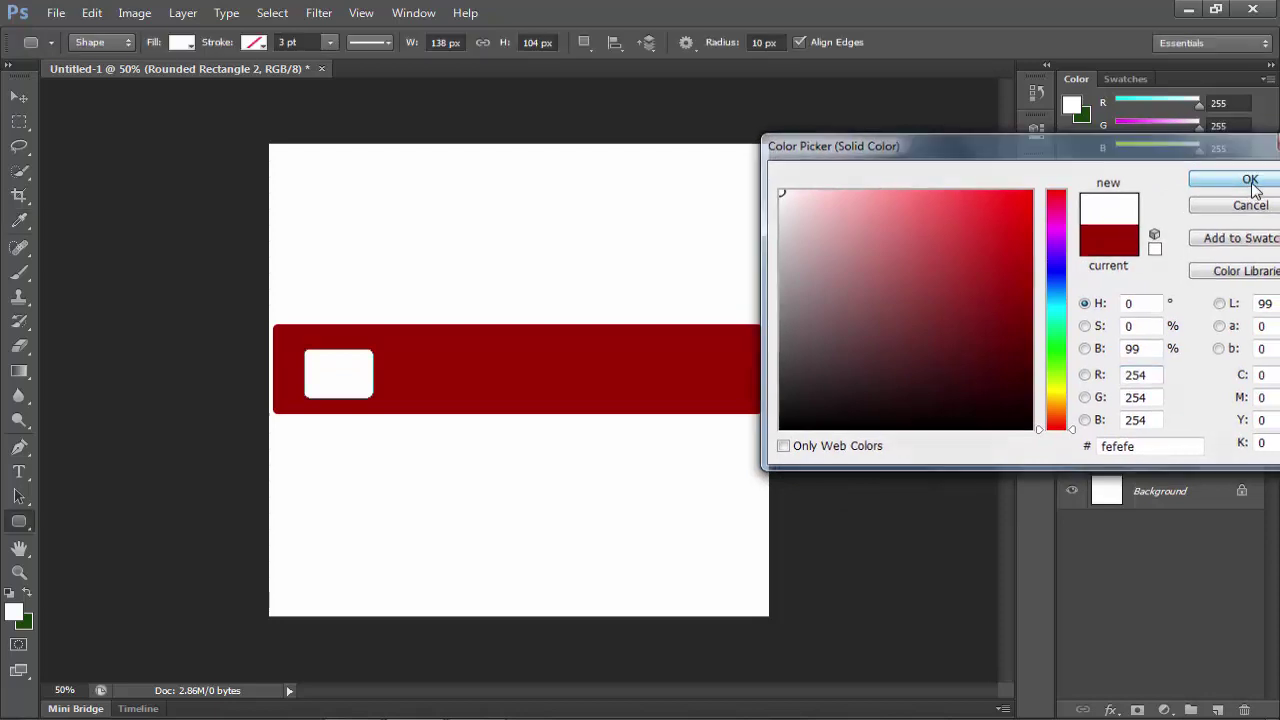
pyautogui.click(1252, 180)
# Step: Nudge the white rounded rectangle left and slightly up, closer to the red bar's left end
pyautogui.press('v')
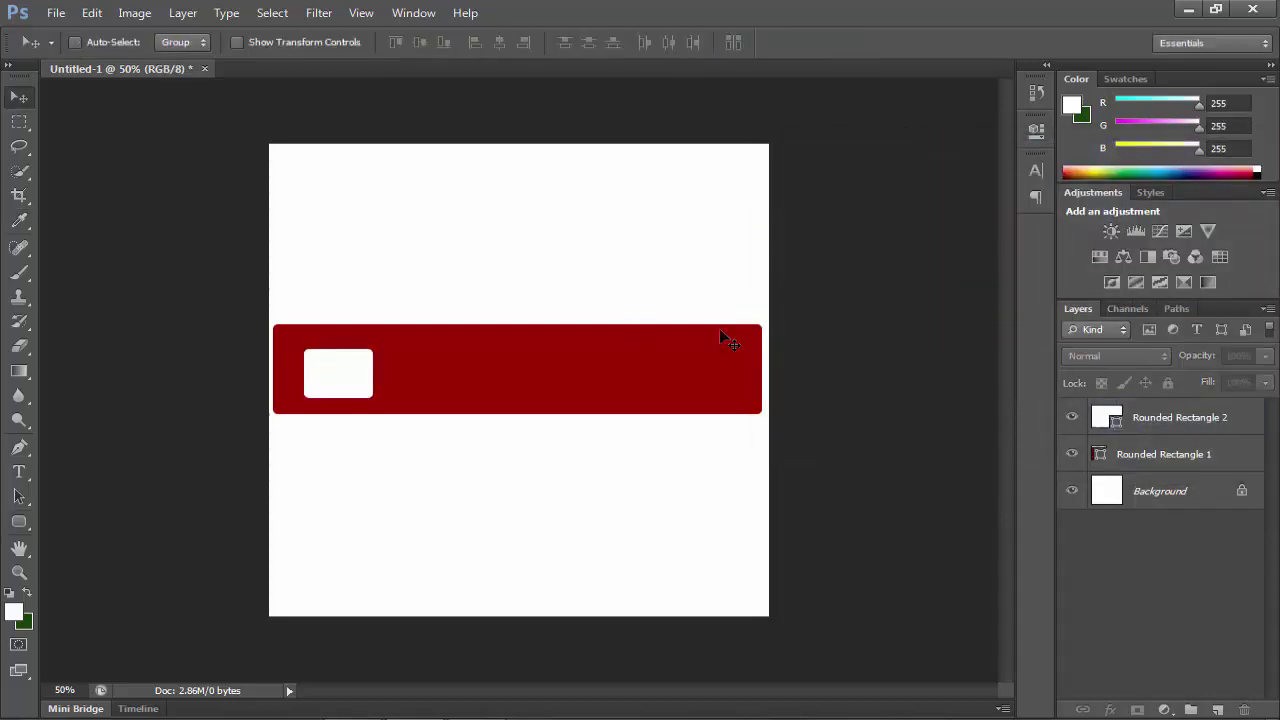
pyautogui.click(1182, 427)
pyautogui.press('Left')
pyautogui.press('Left')
pyautogui.press('Left')
pyautogui.press('Left')
pyautogui.press('Left')
pyautogui.press('Left')
pyautogui.press('Left')
pyautogui.press('Left')
pyautogui.press('Left')
pyautogui.press('Left')
pyautogui.press('Left')
pyautogui.press('Left')
pyautogui.press('Left')
pyautogui.press('Left')
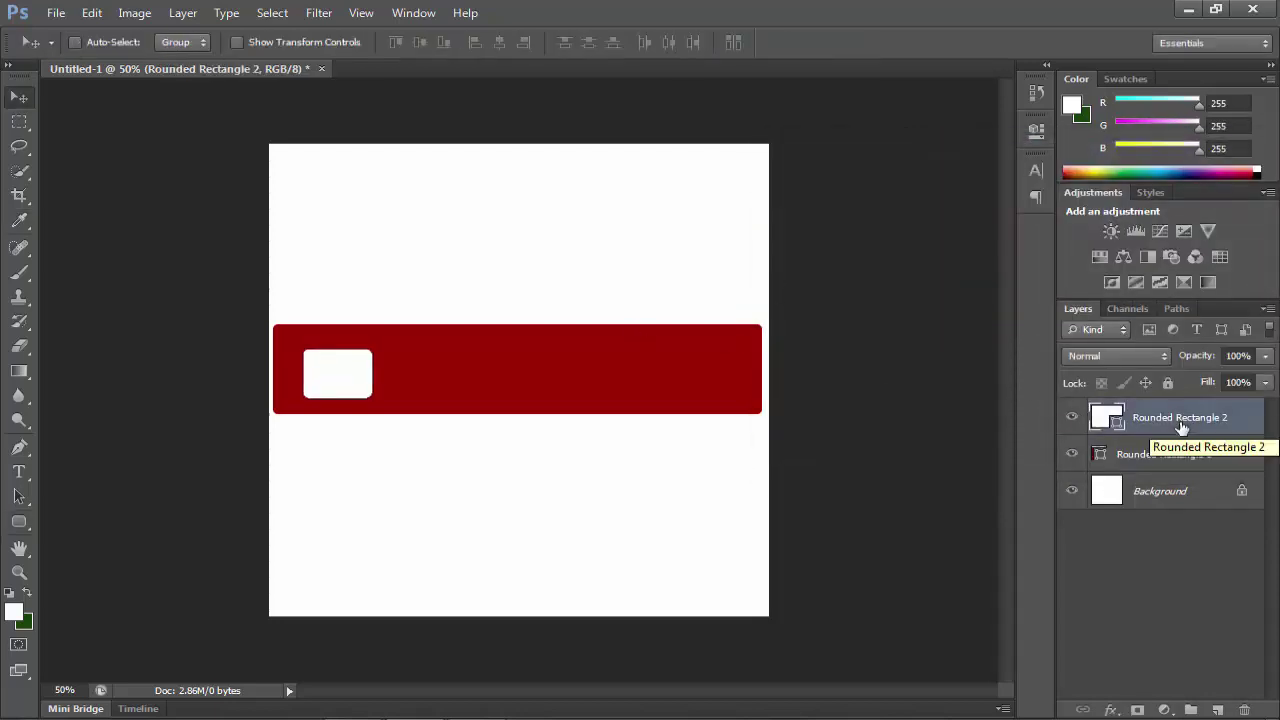
pyautogui.press('Up')
pyautogui.press('Up')
pyautogui.press('Up')
pyautogui.press('Up')
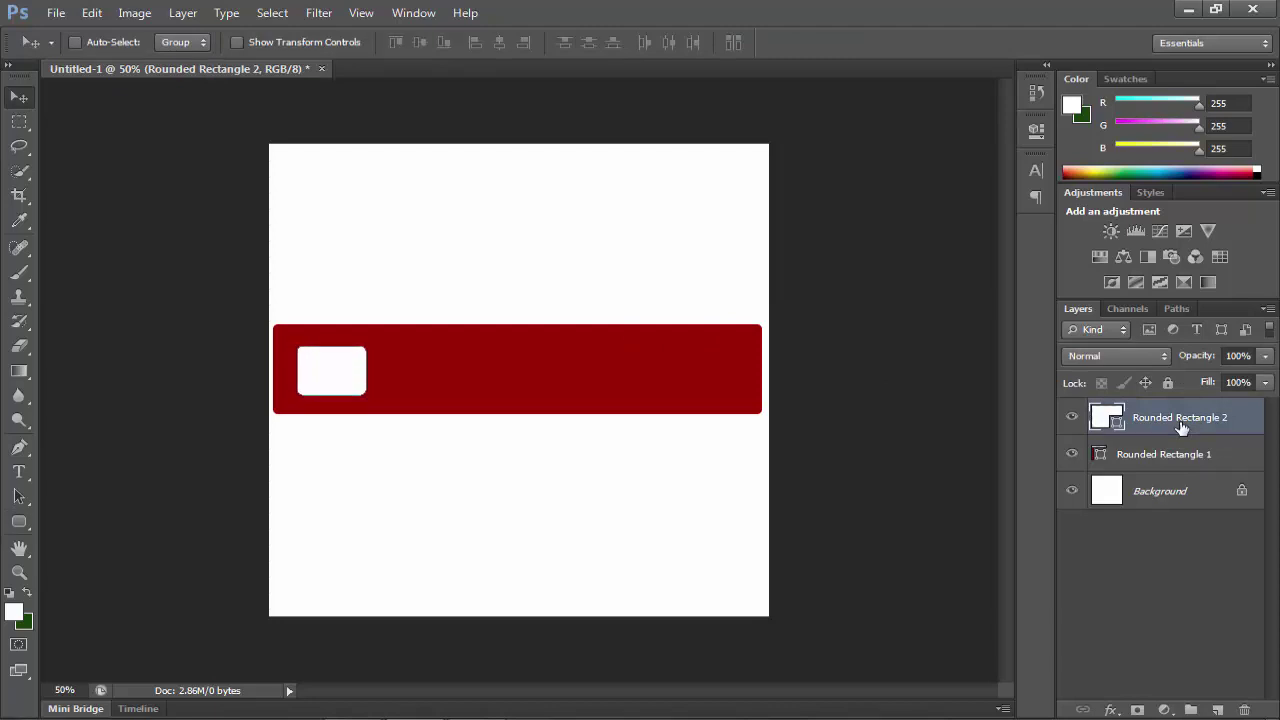
pyautogui.press('Left')
pyautogui.press('Left')
pyautogui.press('Left')
pyautogui.press('Up')
pyautogui.press('Left')
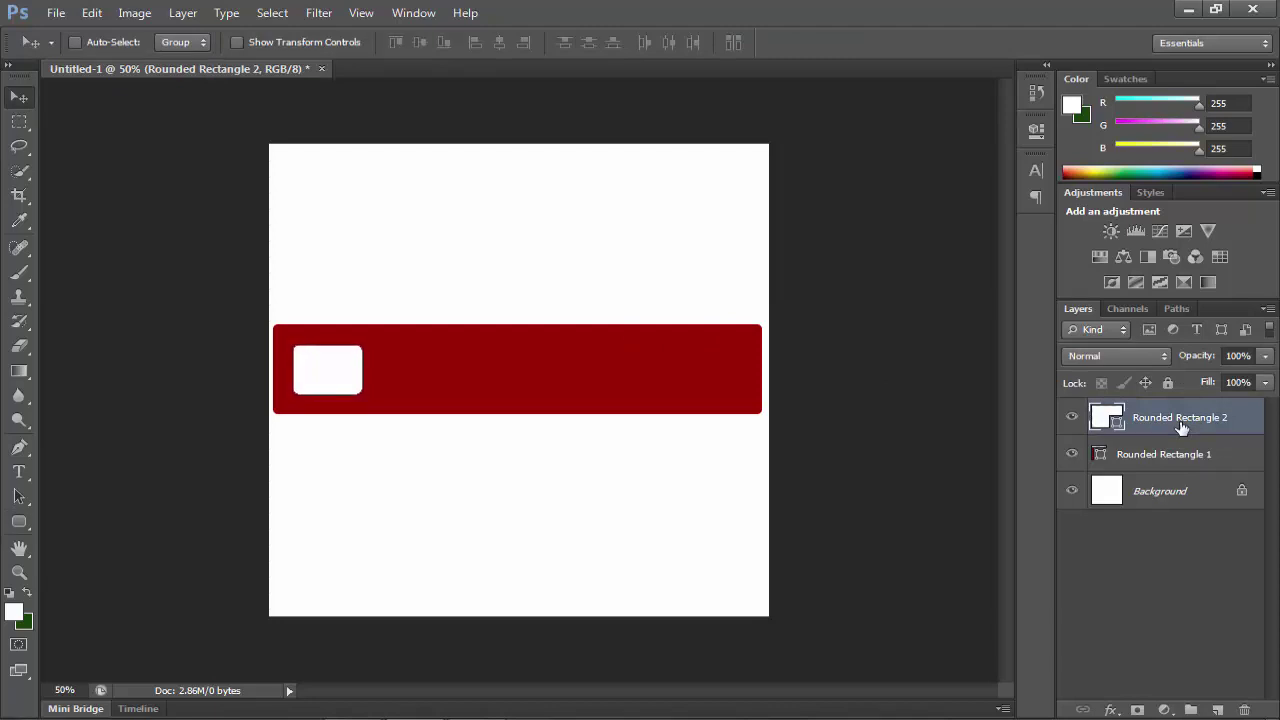
pyautogui.press('Left')
pyautogui.press('Up')
# Step: Align the vertical centers of the white rounded rectangle and the red bar, and deselect both layers
pyautogui.keyDown('shift'); pyautogui.click(1184, 455); pyautogui.keyUp('shift')
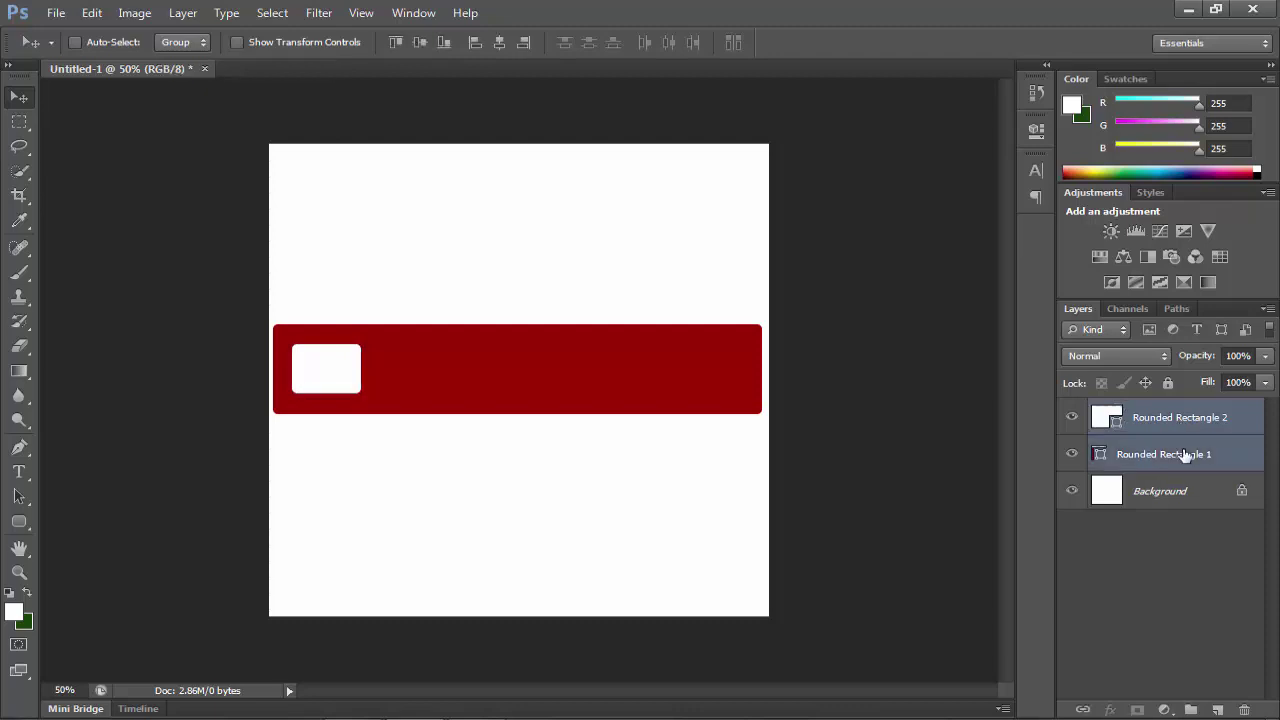
pyautogui.click(419, 43)
pyautogui.click(1179, 598)
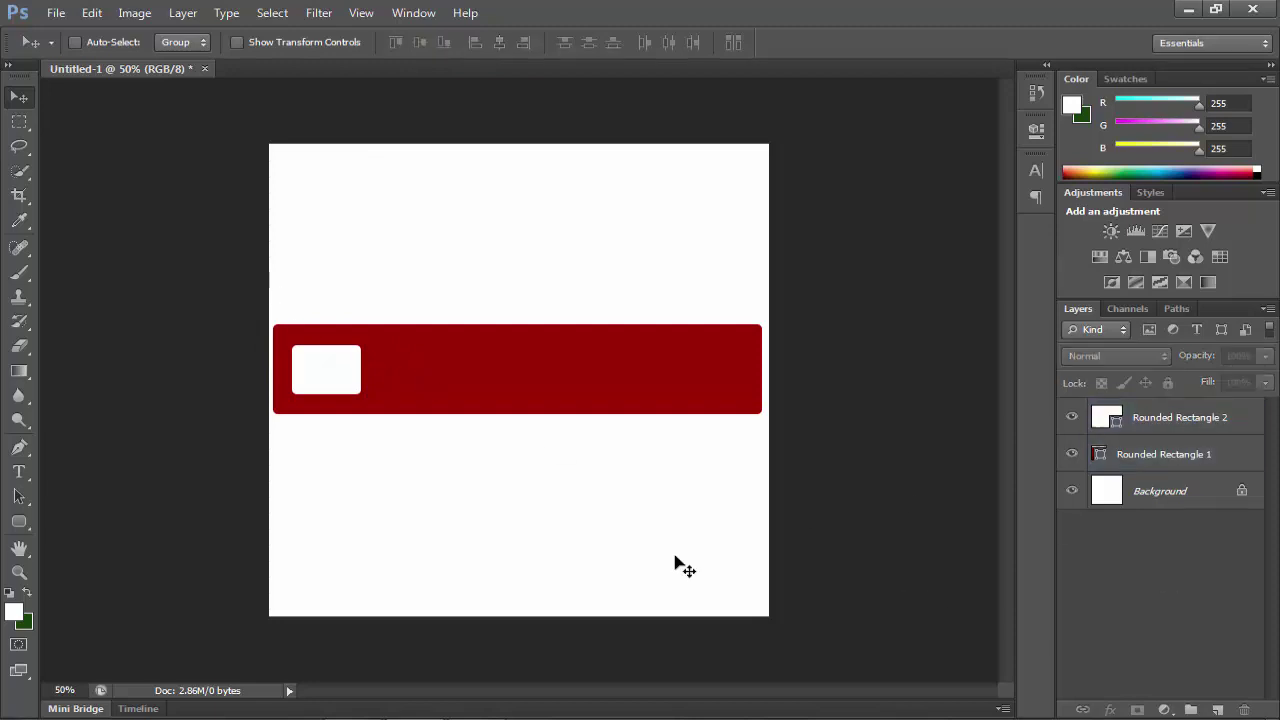
# Step: Draw a solid triangle custom shape about 62 × 62 px on the blank canvas area below the red bar
pyautogui.click(28, 521)
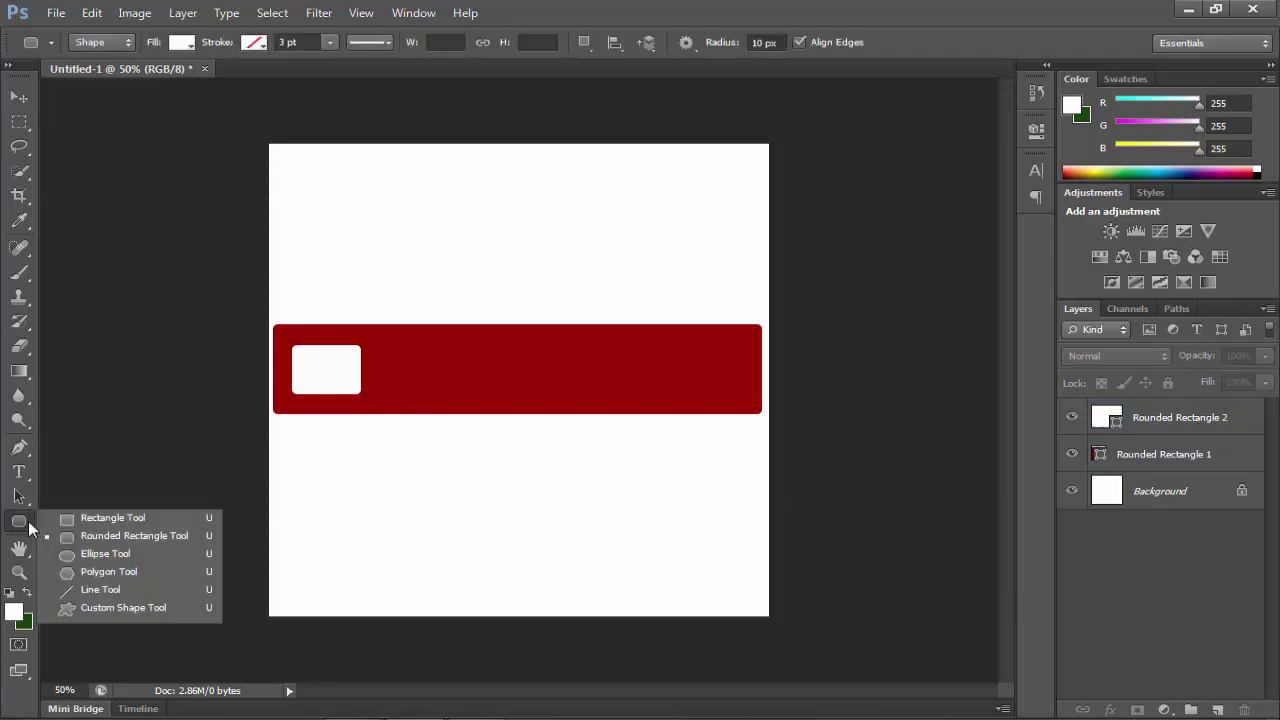
pyautogui.click(120, 610)
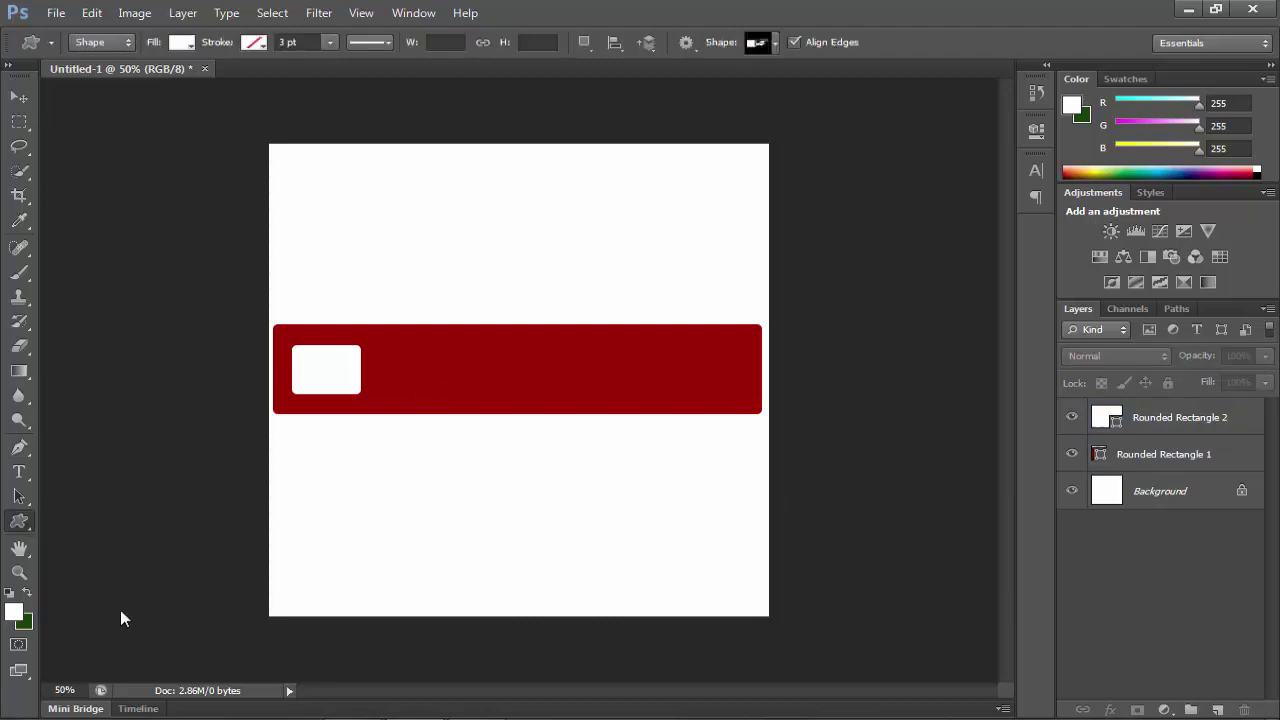
pyautogui.click(774, 43)
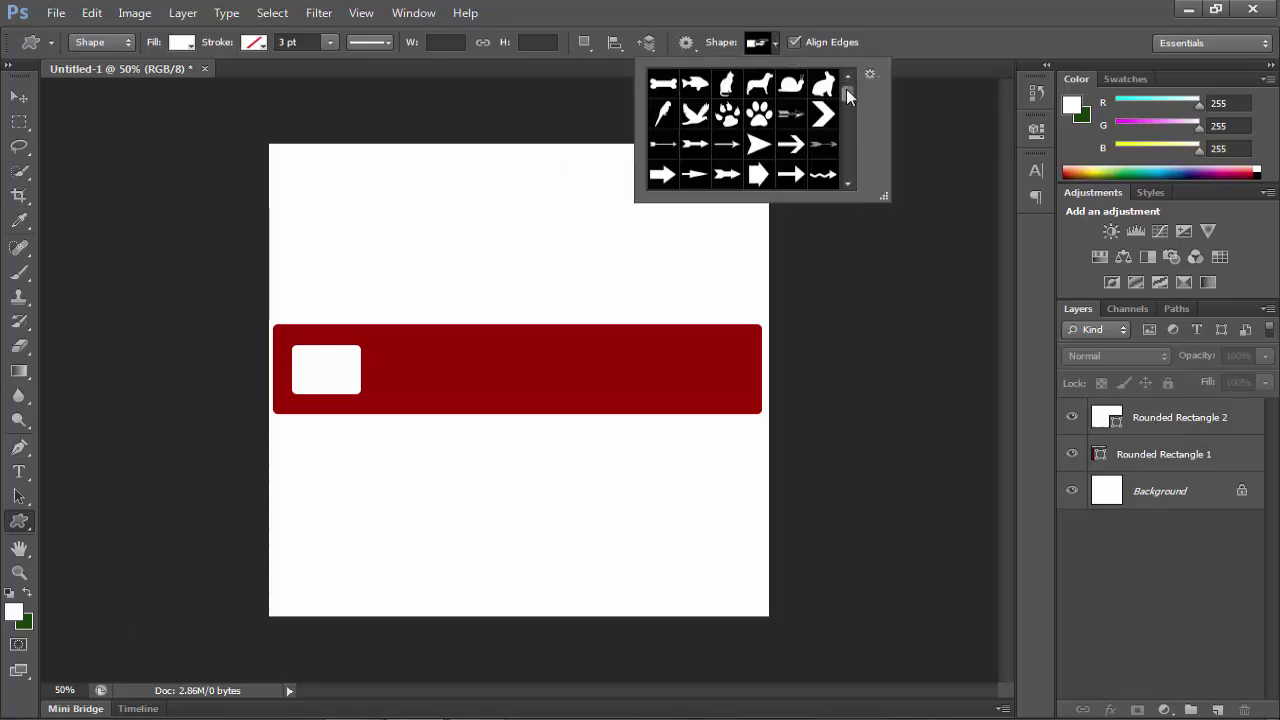
pyautogui.moveTo(846, 89); pyautogui.dragTo(849, 136)
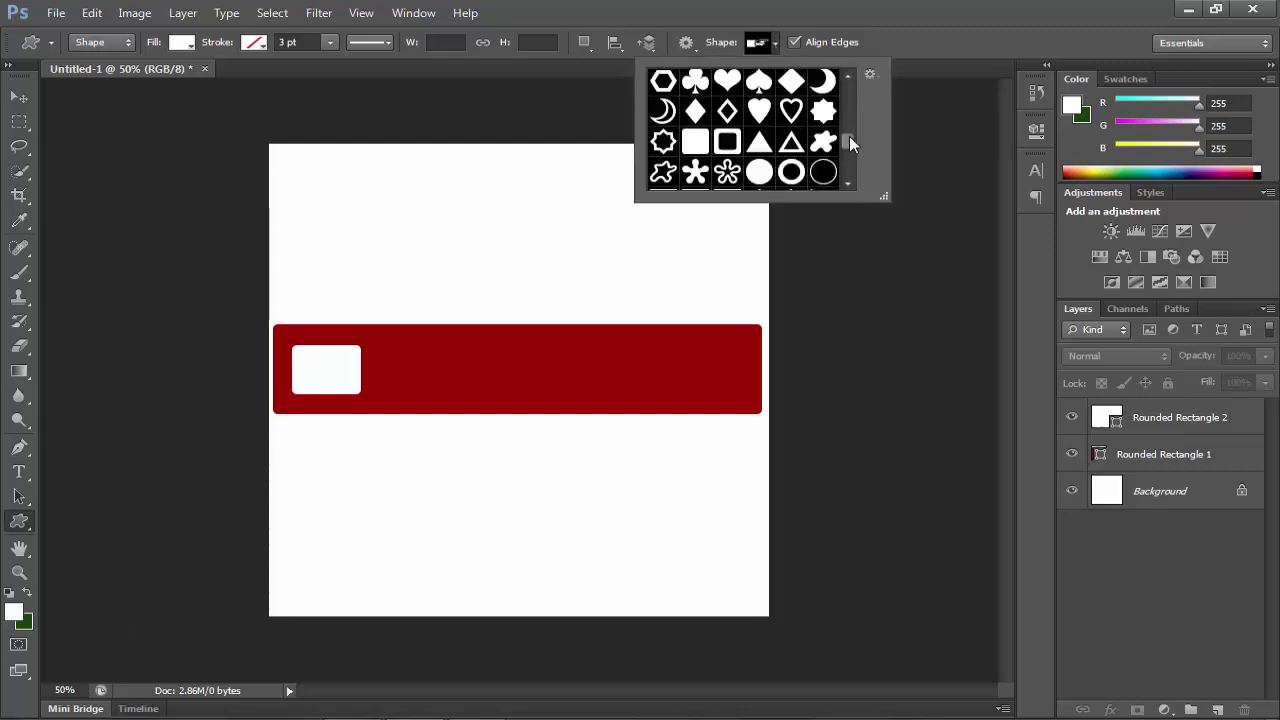
pyautogui.click(753, 148)
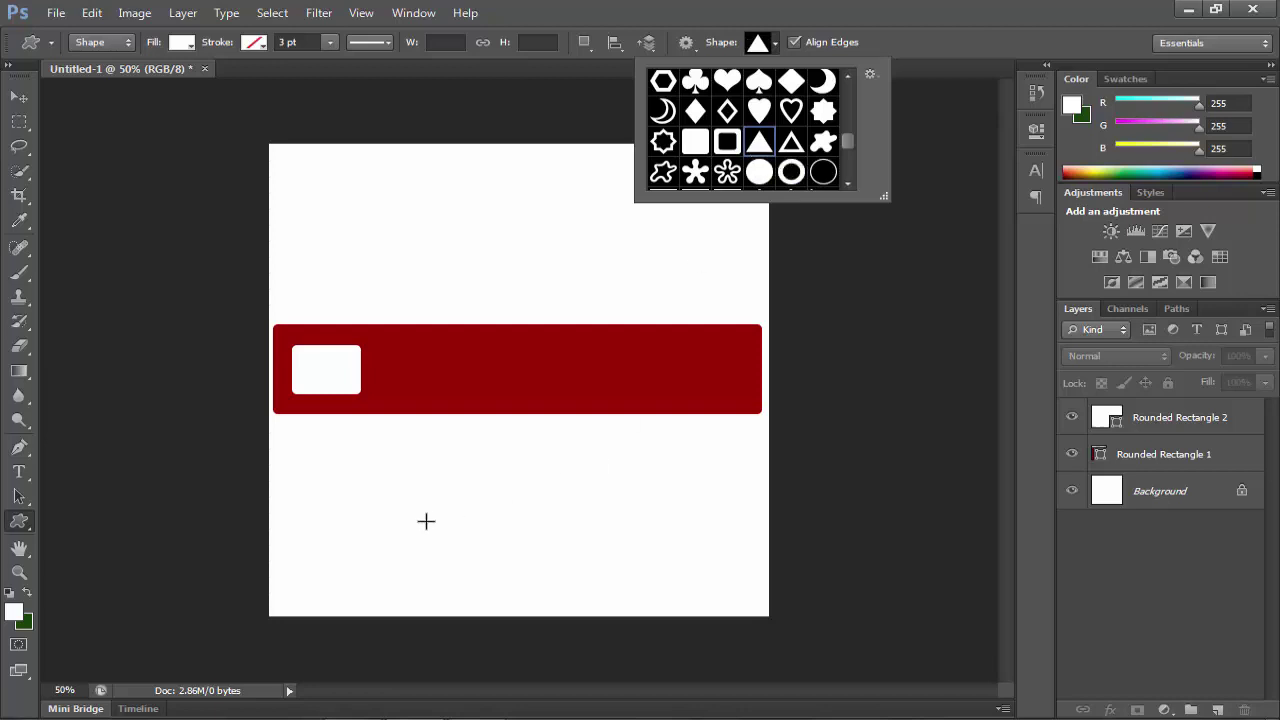
pyautogui.click(388, 484)
pyautogui.moveTo(388, 484); pyautogui.dragTo(418, 509)
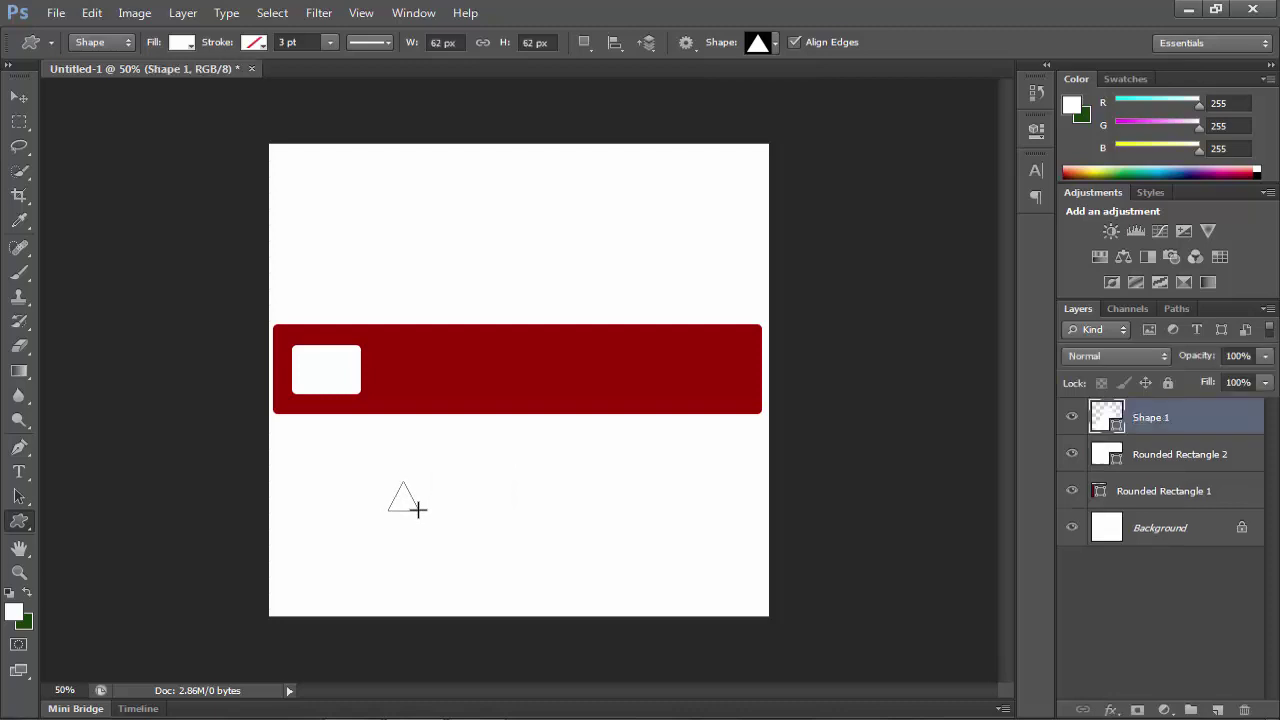
# Step: Fill the triangle with the dark red sampled from the bar, #9f0202
pyautogui.doubleClick(1105, 418)
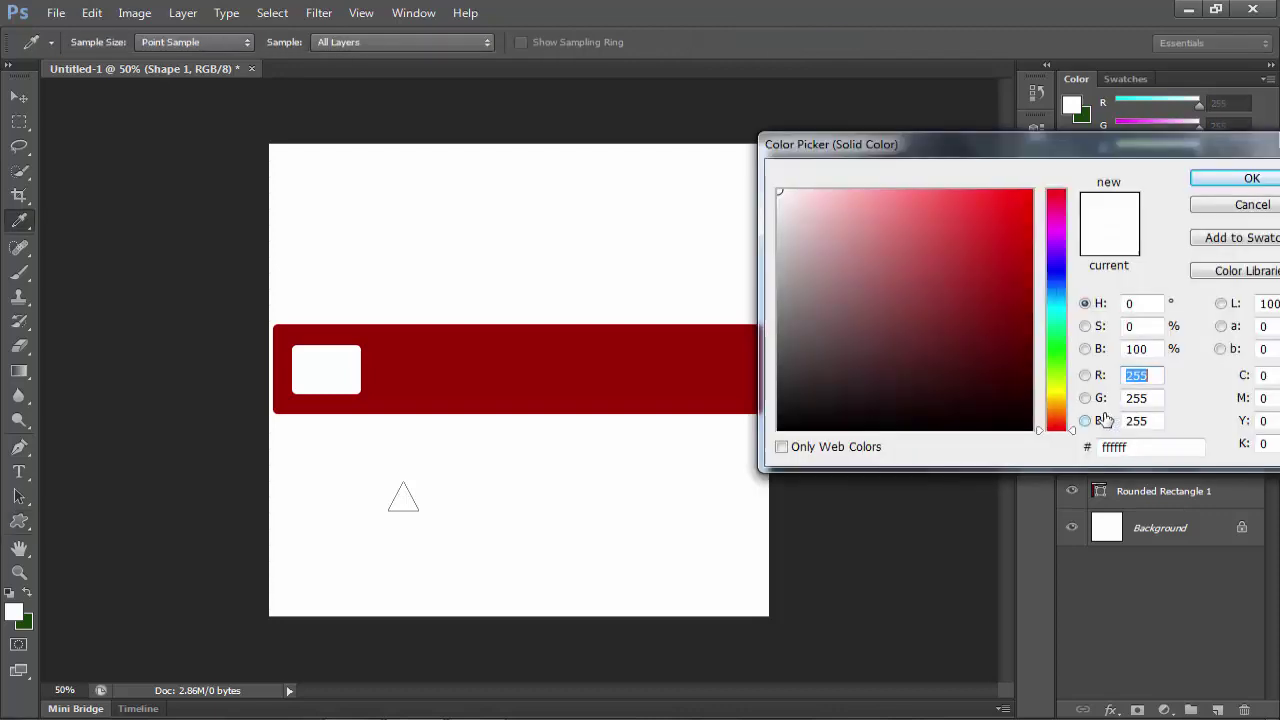
pyautogui.click(693, 366)
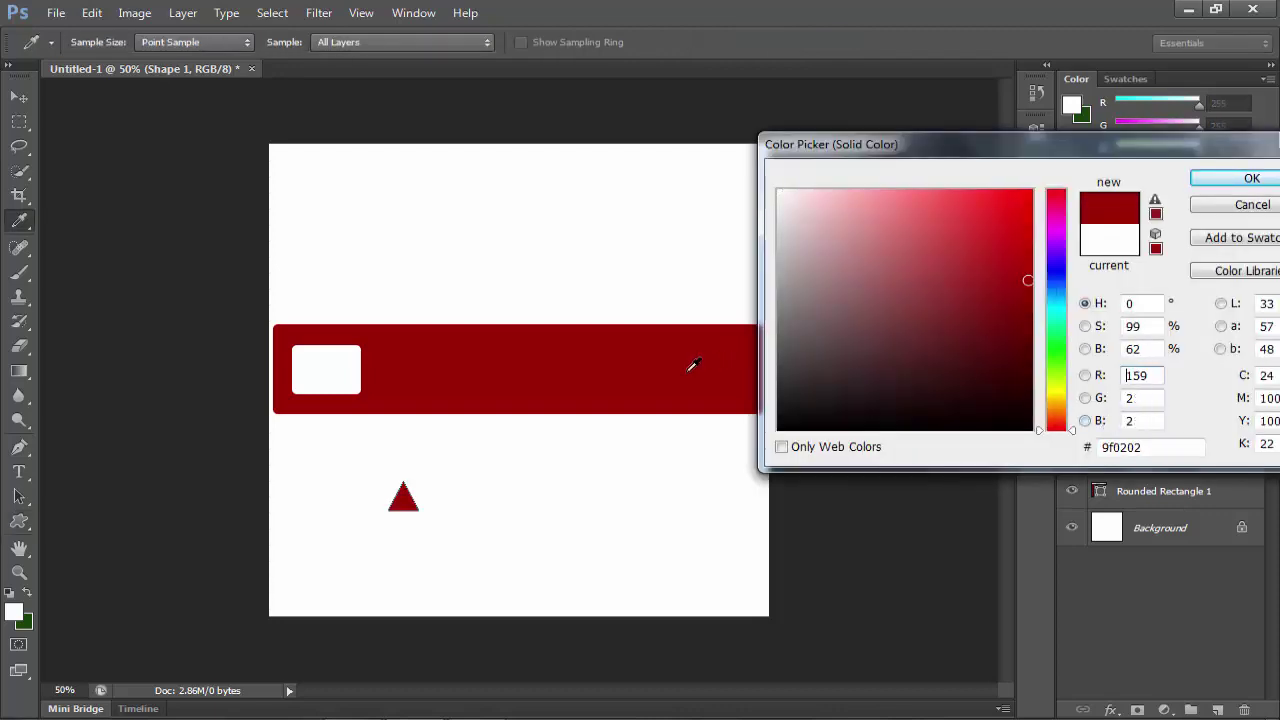
pyautogui.click(1253, 183)
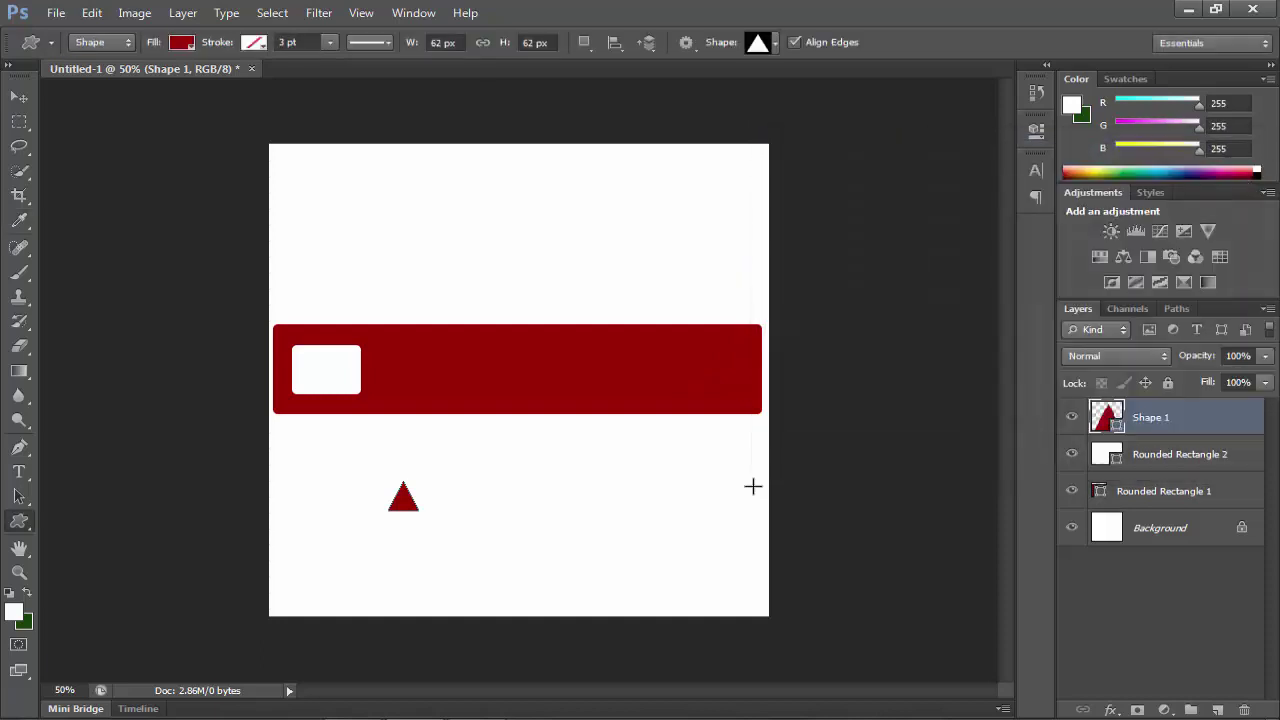
# Step: Rotate the red triangle clockwise so that it points right, and move it onto the white rounded rectangle
pyautogui.hotkey('ctrl', 't')
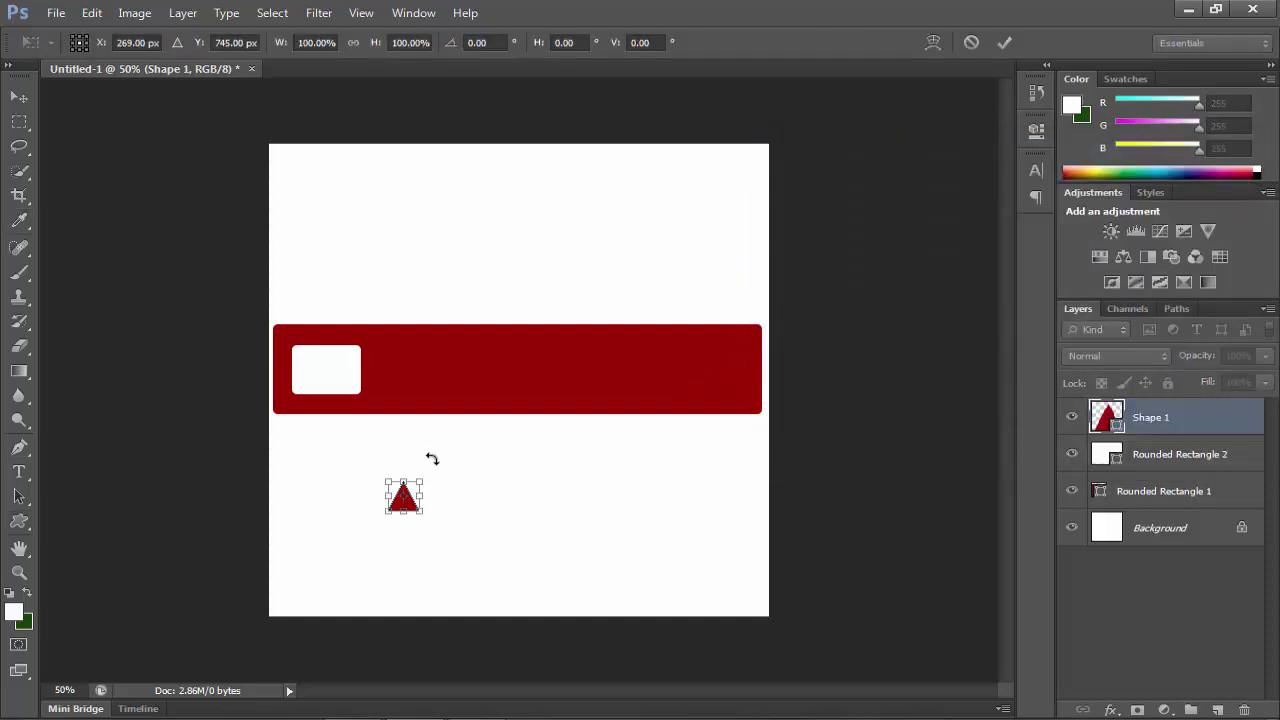
pyautogui.moveTo(437, 486); pyautogui.dragTo(471, 534)
pyautogui.press('Return')
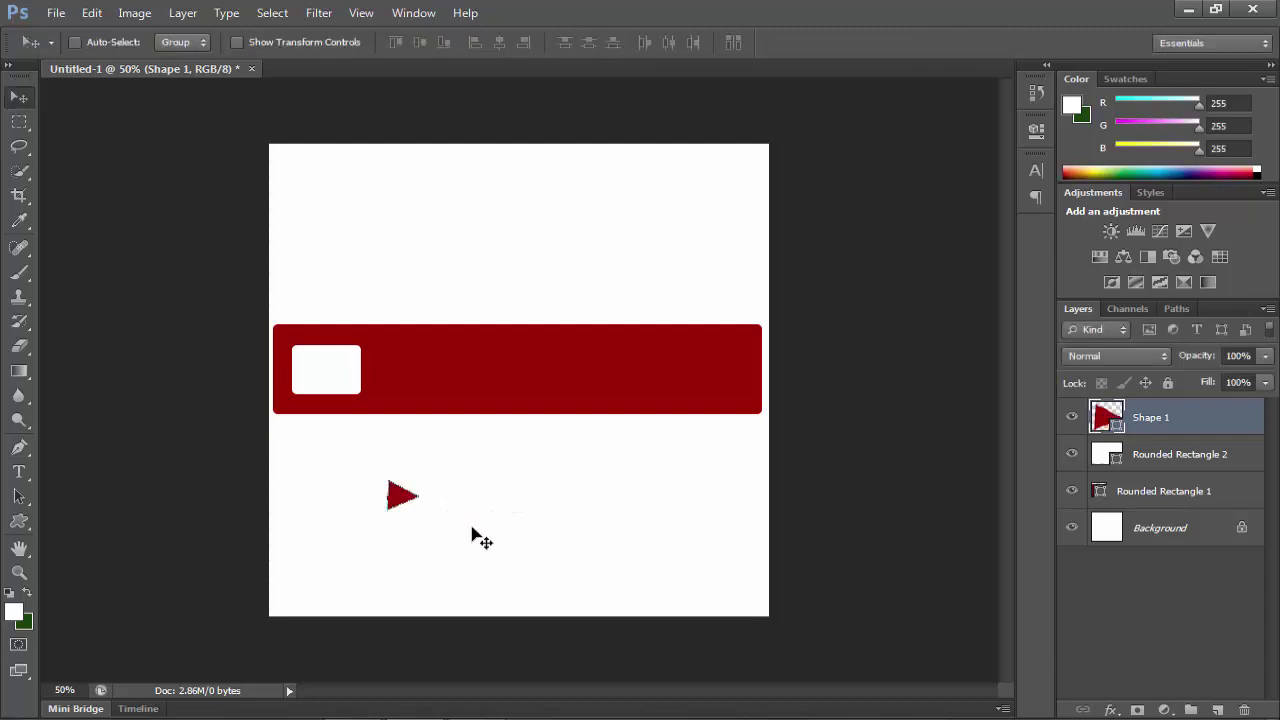
pyautogui.moveTo(401, 499); pyautogui.dragTo(325, 378)
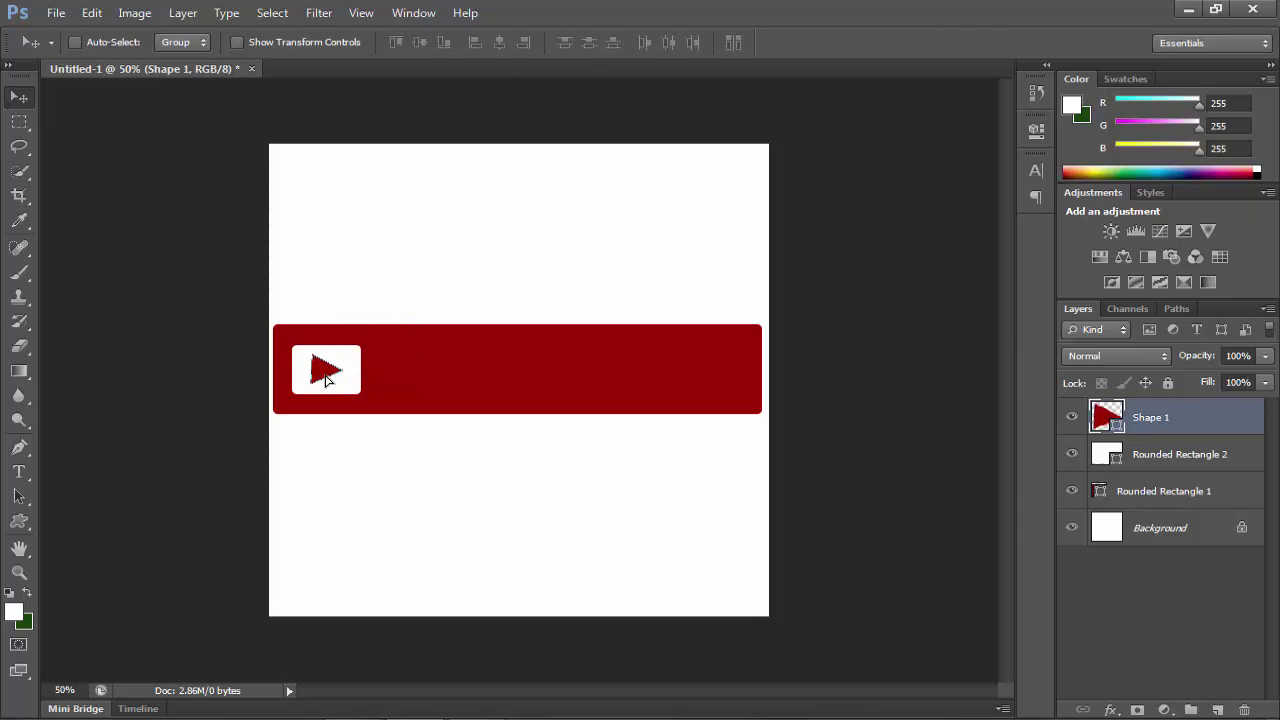
# Step: Scale the red triangle down to about 87% inside the white rounded rectangle, and deselect its layer
pyautogui.hotkey('ctrl', 't')
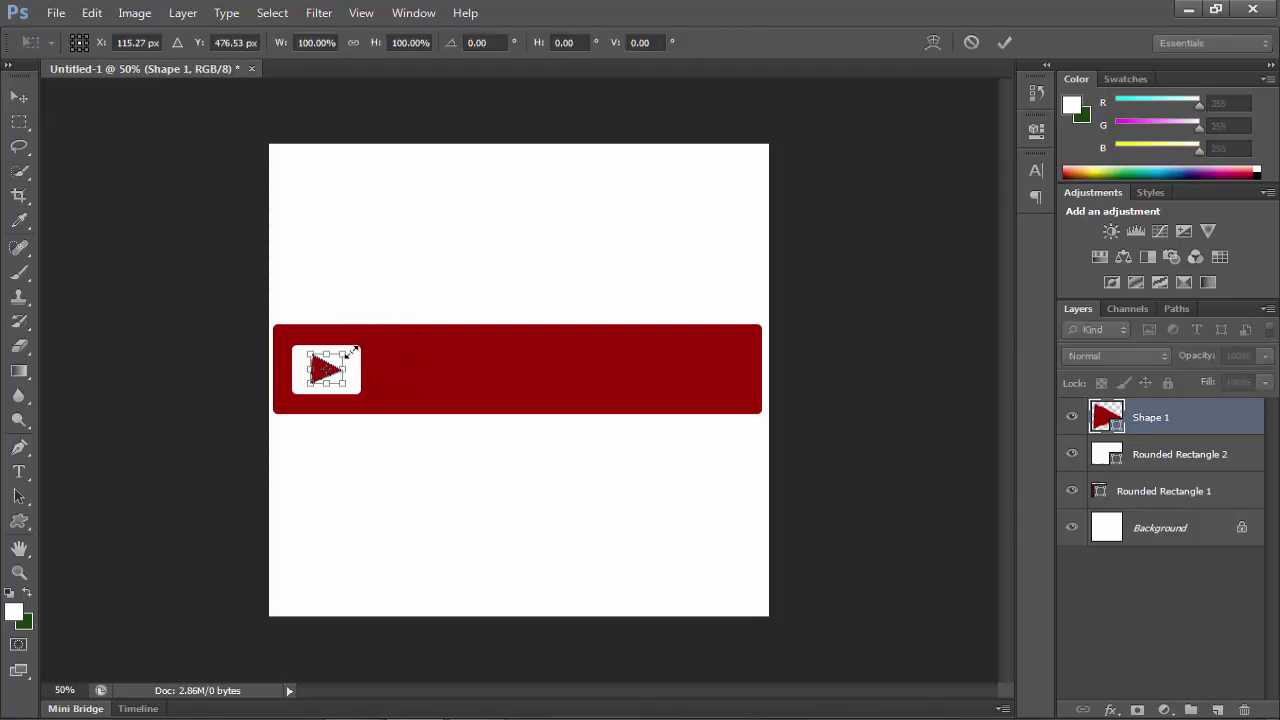
pyautogui.press('v')
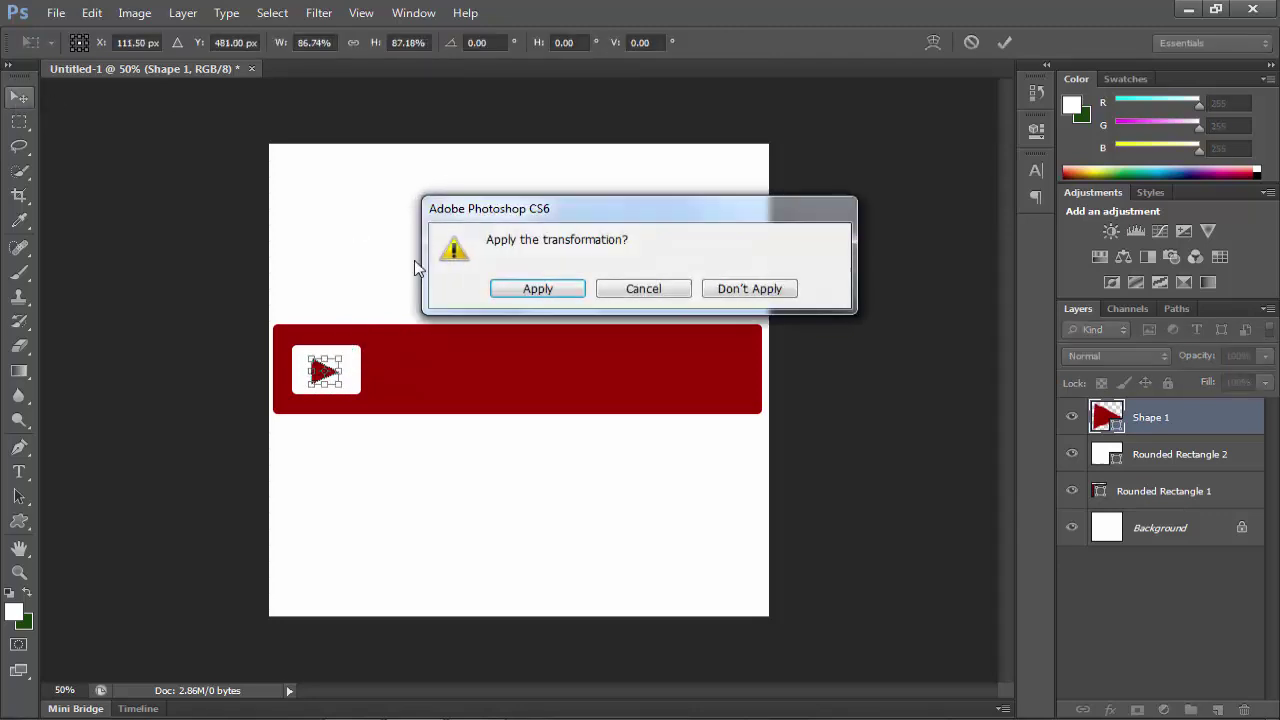
pyautogui.click(565, 290)
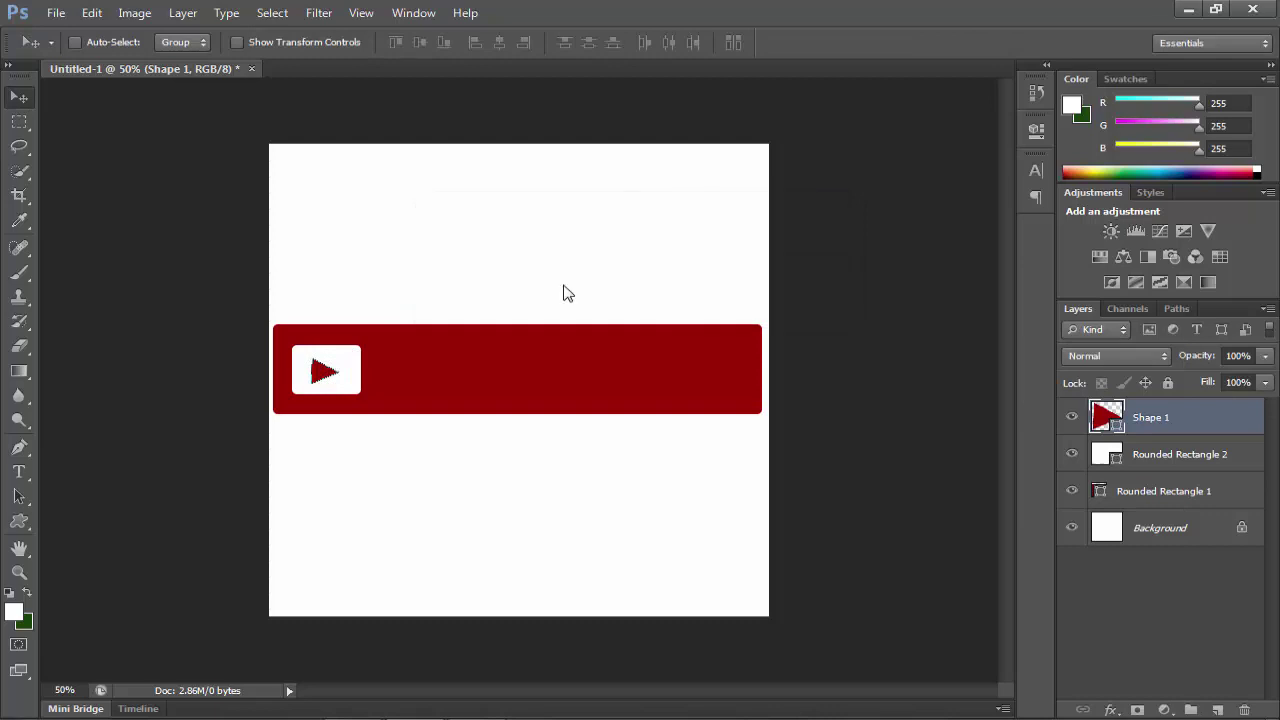
pyautogui.click(1161, 649)
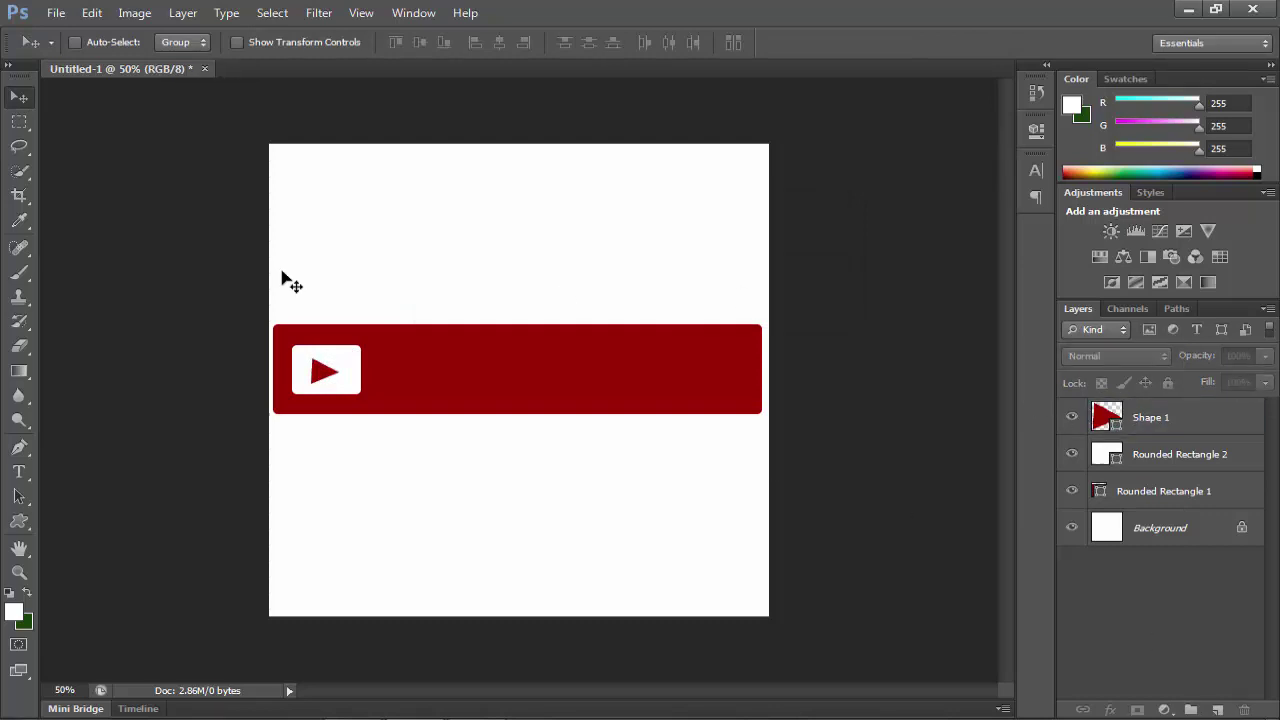
# Step: Nudge the triangle slightly right, align its vertical center with the white rounded rectangle, and deselect both layers
pyautogui.click(1190, 421)
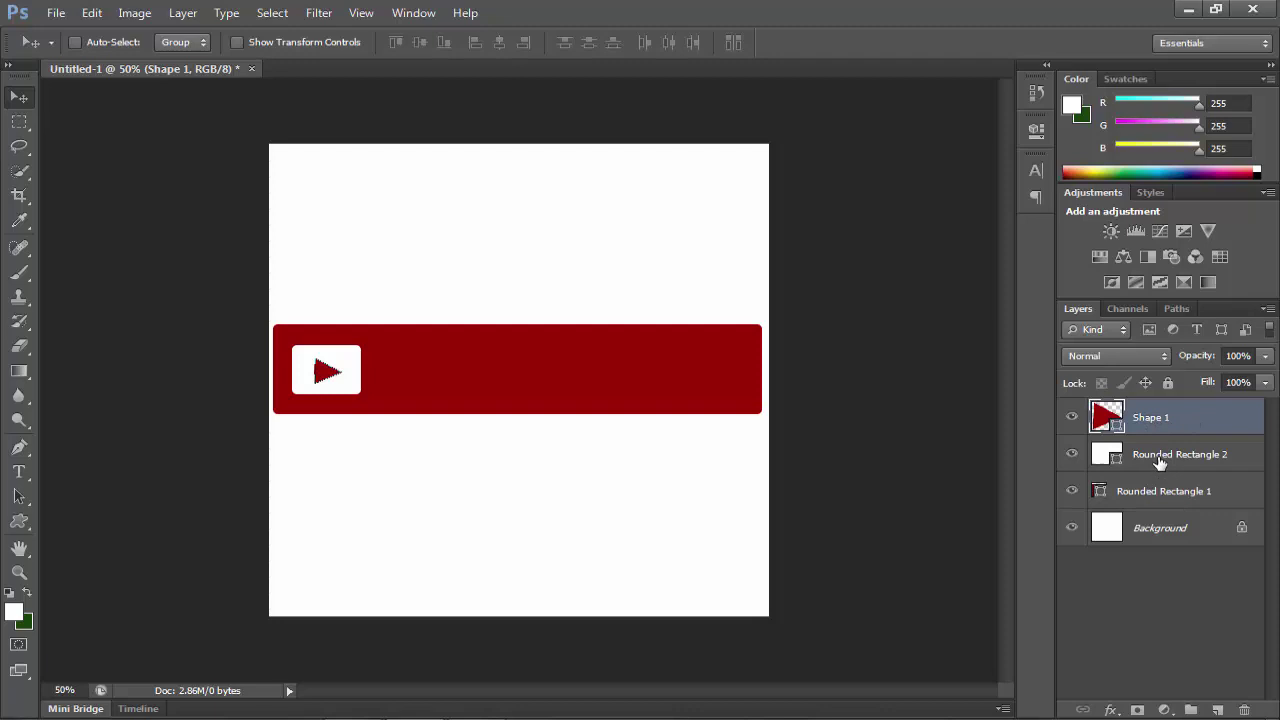
pyautogui.keyDown('shift'); pyautogui.click(1159, 458); pyautogui.keyUp('shift')
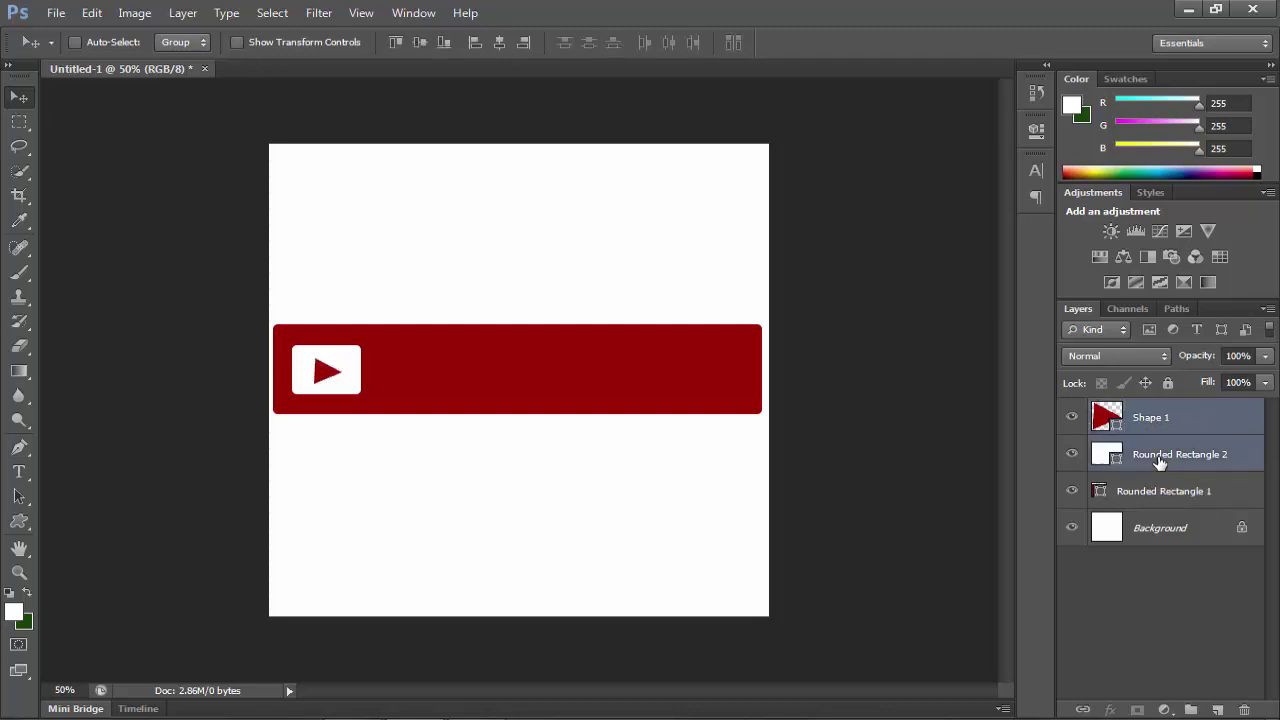
pyautogui.click(419, 45)
pyautogui.click(1190, 616)
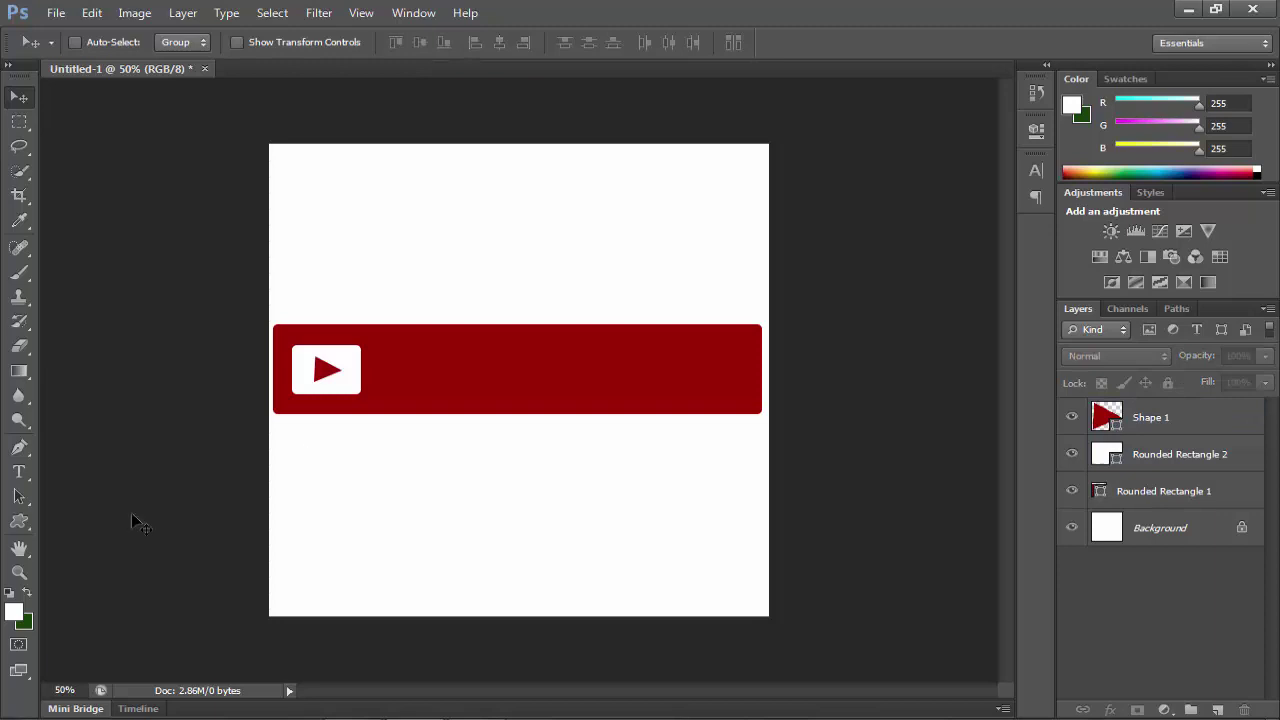
# Step: Add the text SUBSCRIBE at 48 pt in near-black #050505, and place it on the red bar beside the play icon
pyautogui.click(19, 473)
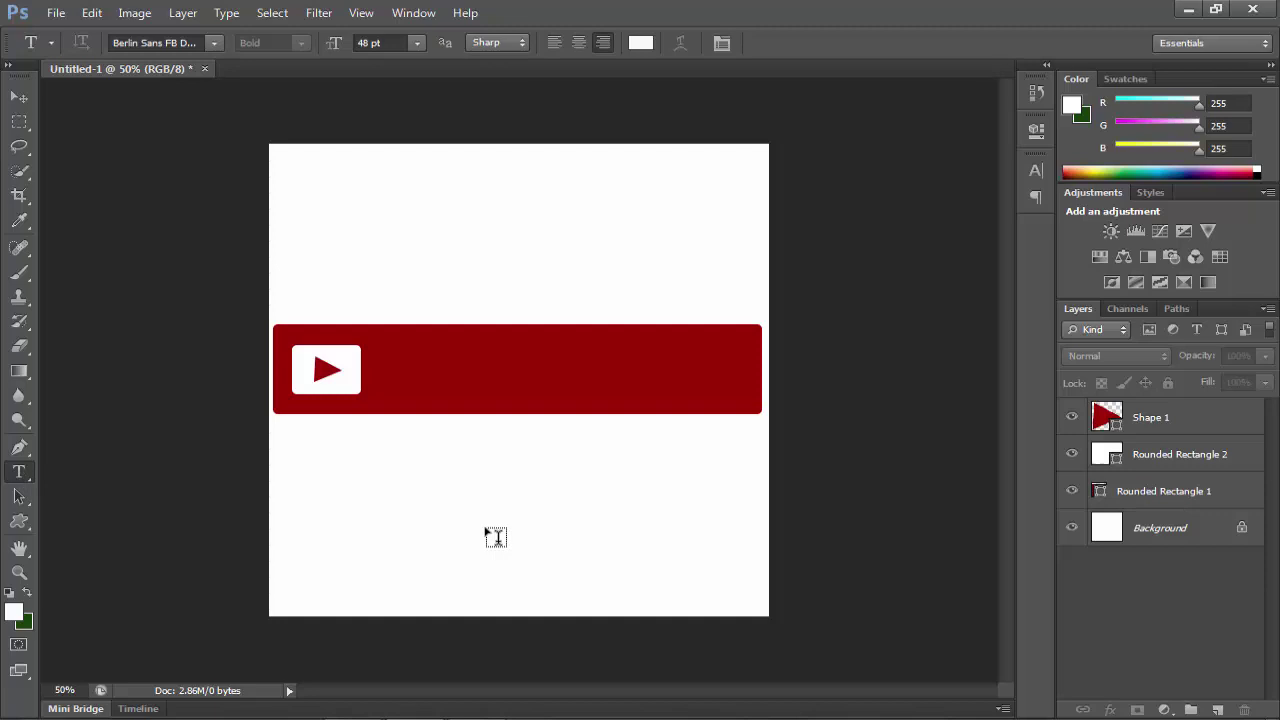
pyautogui.click(485, 531)
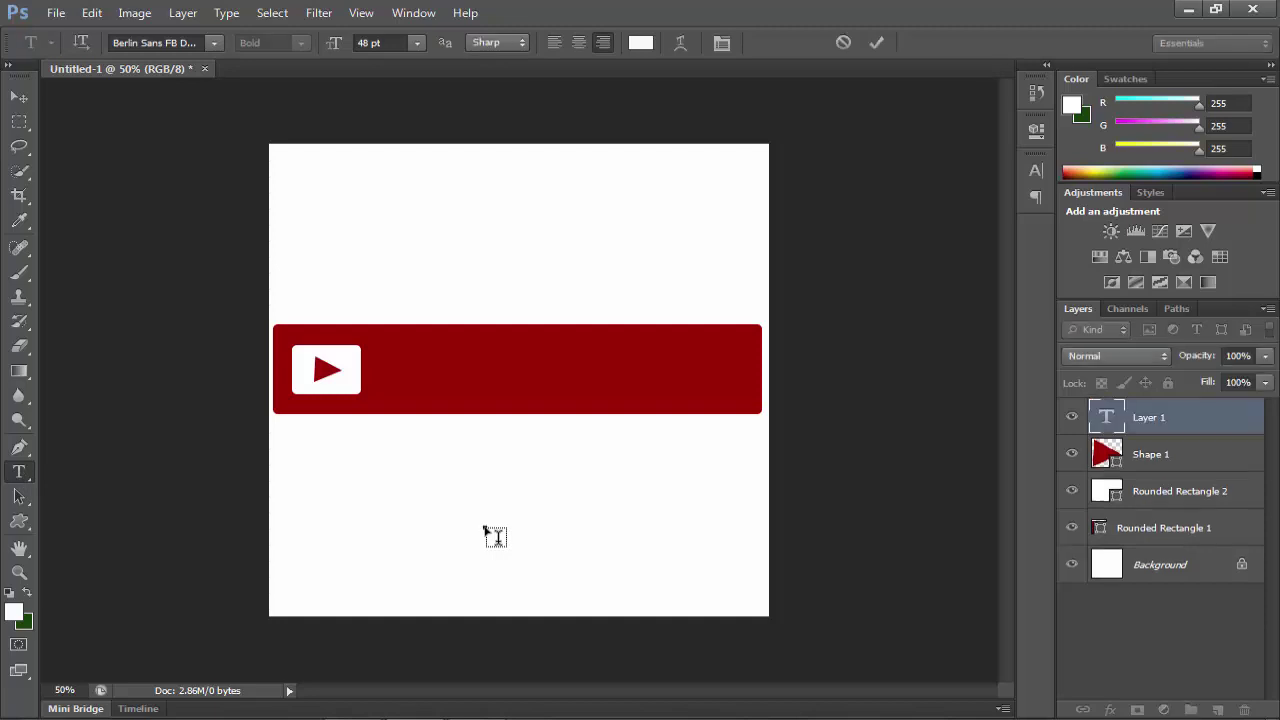
pyautogui.click(640, 43)
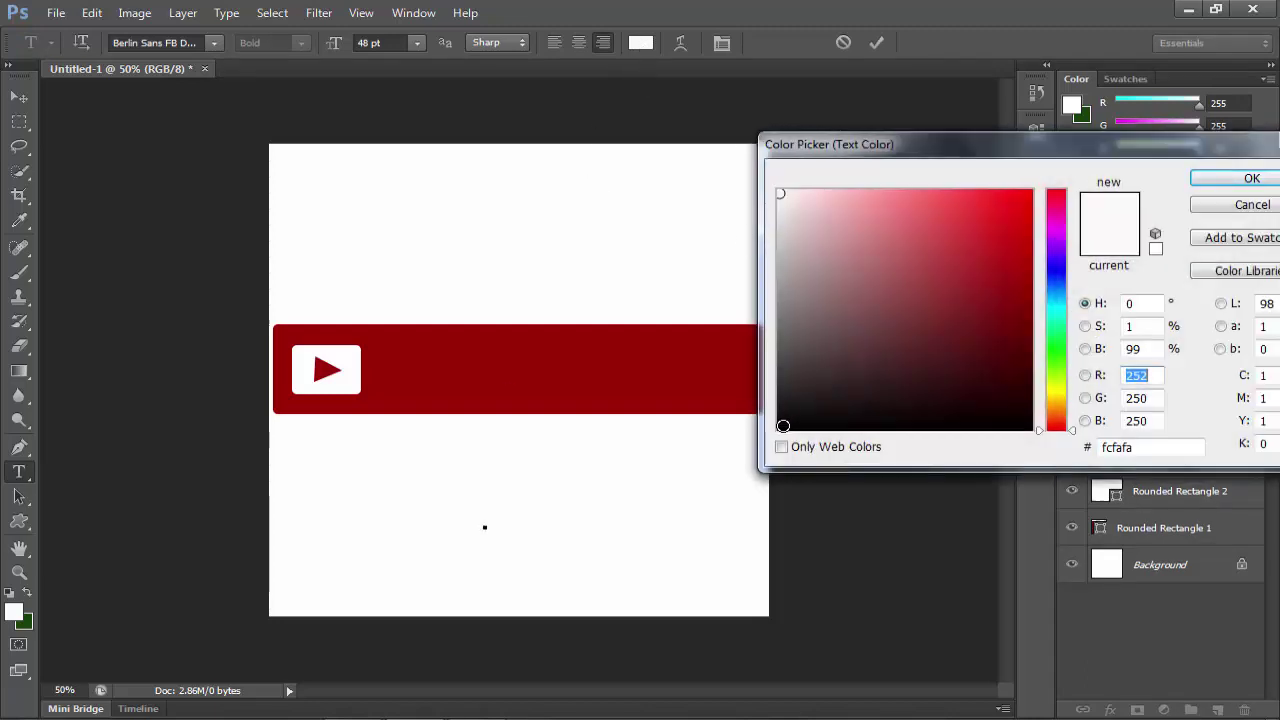
pyautogui.click(783, 426)
pyautogui.press('Return')
pyautogui.write('SUBS')
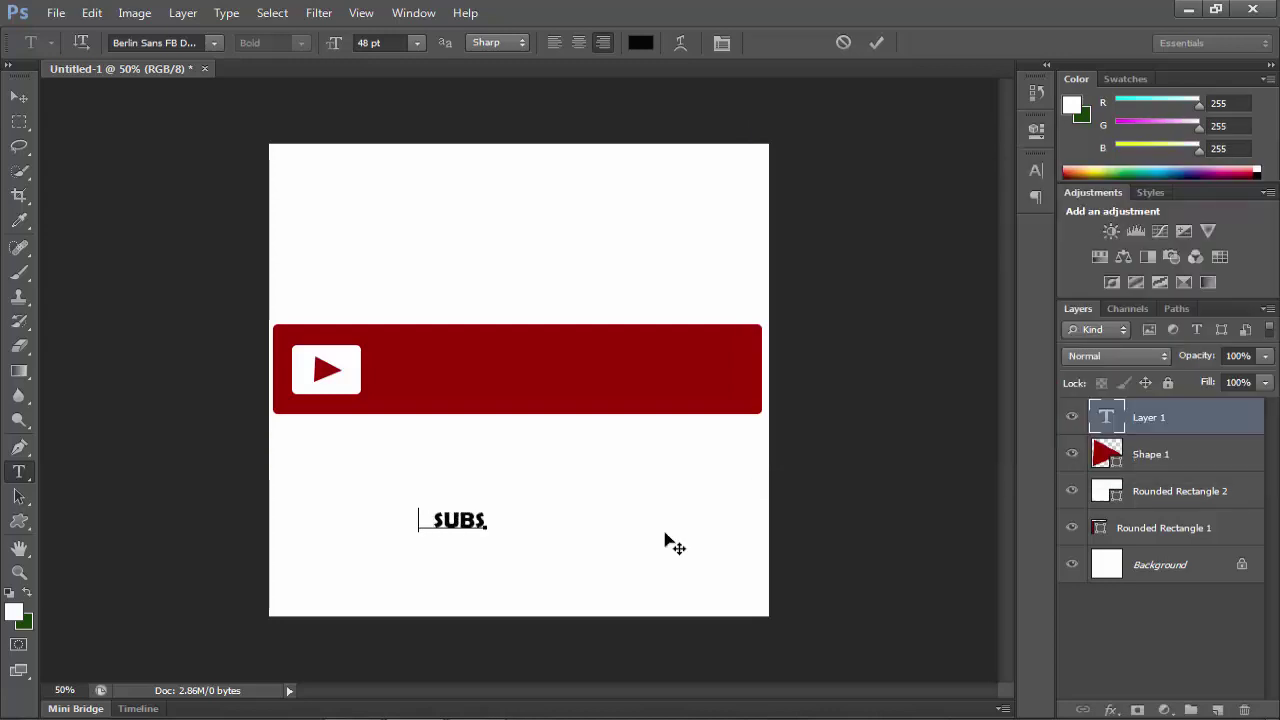
pyautogui.write('CRIBE')
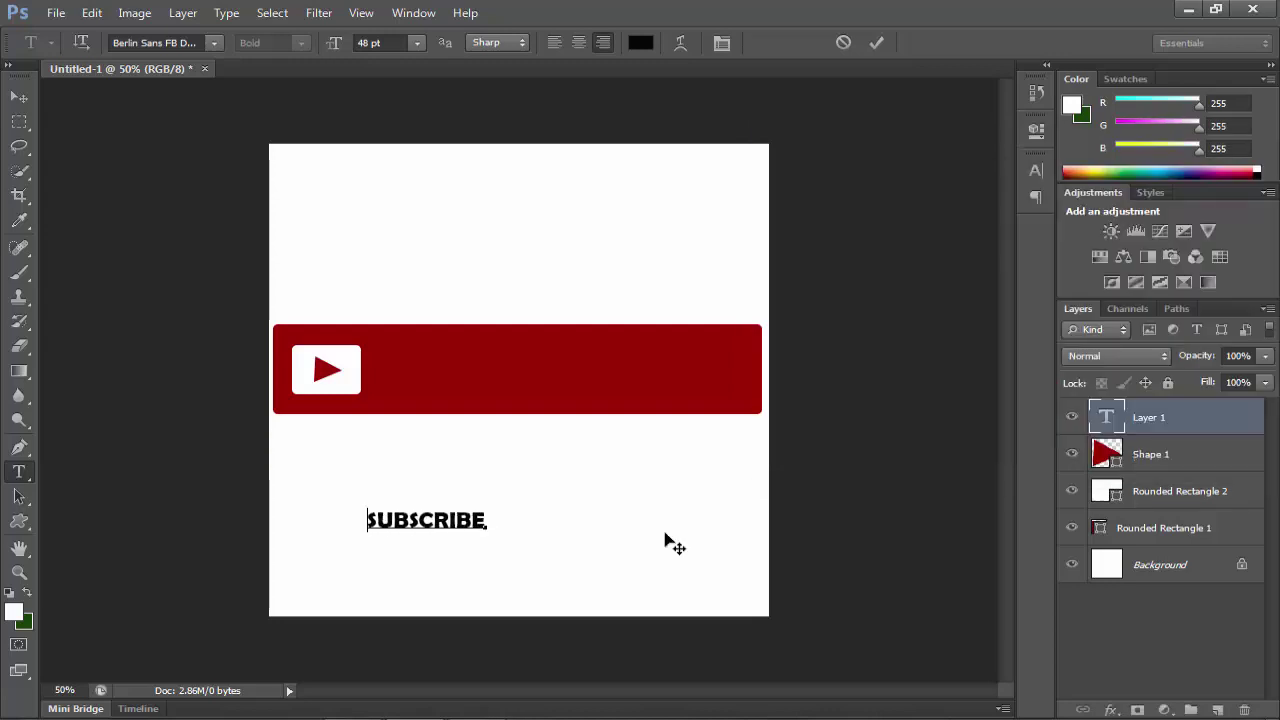
pyautogui.moveTo(430, 518); pyautogui.dragTo(470, 367)
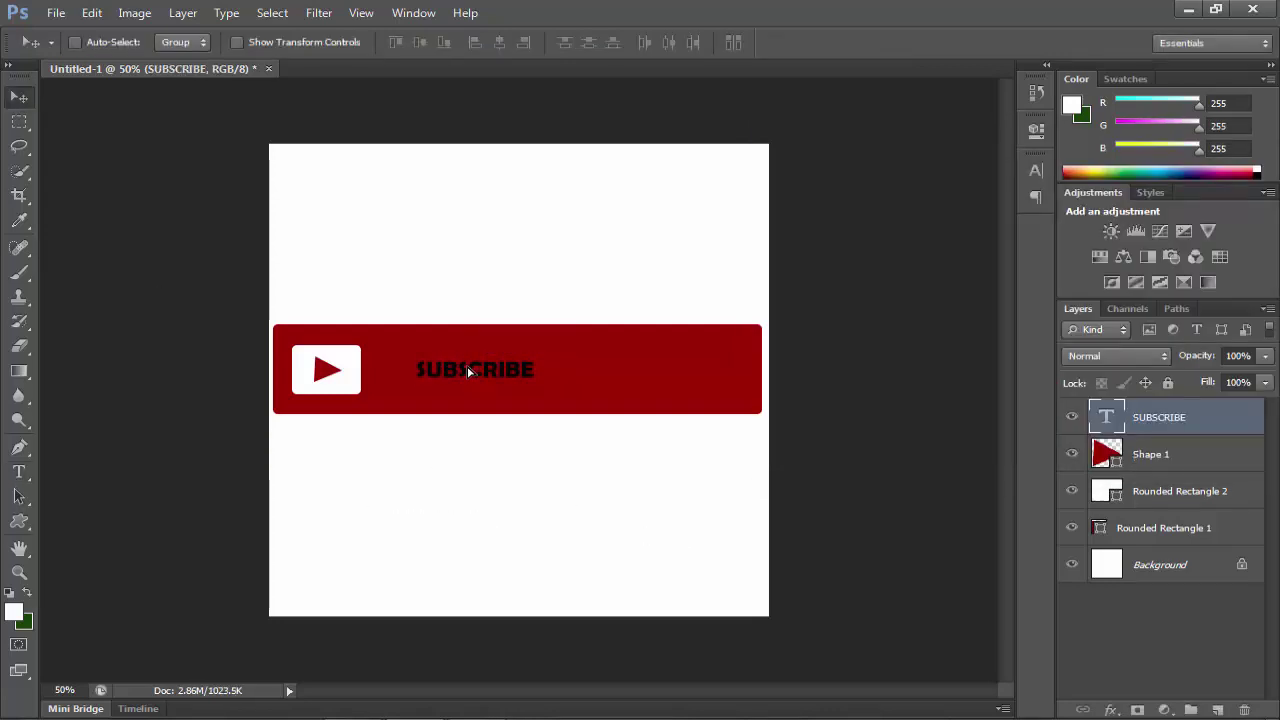
# Step: Recolor the SUBSCRIBE text to near-white #fefdfd and finish editing the text
pyautogui.doubleClick(1108, 402)
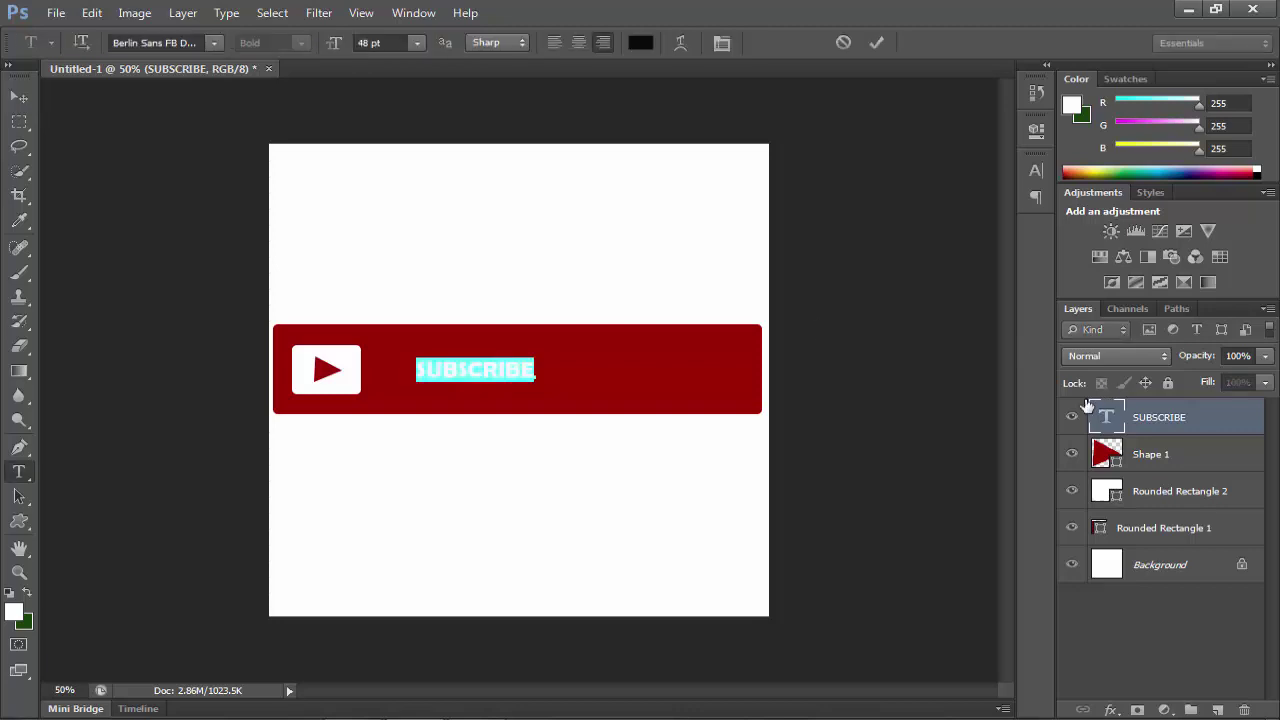
pyautogui.click(640, 42)
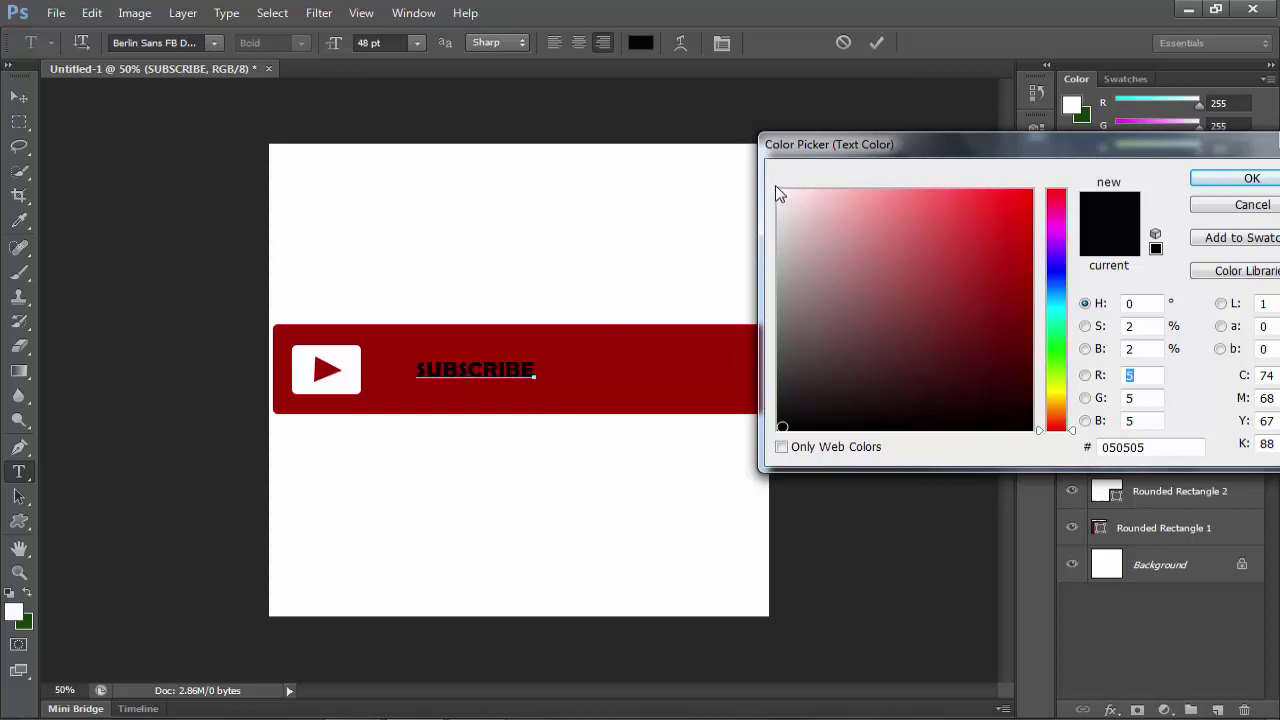
pyautogui.click(780, 192)
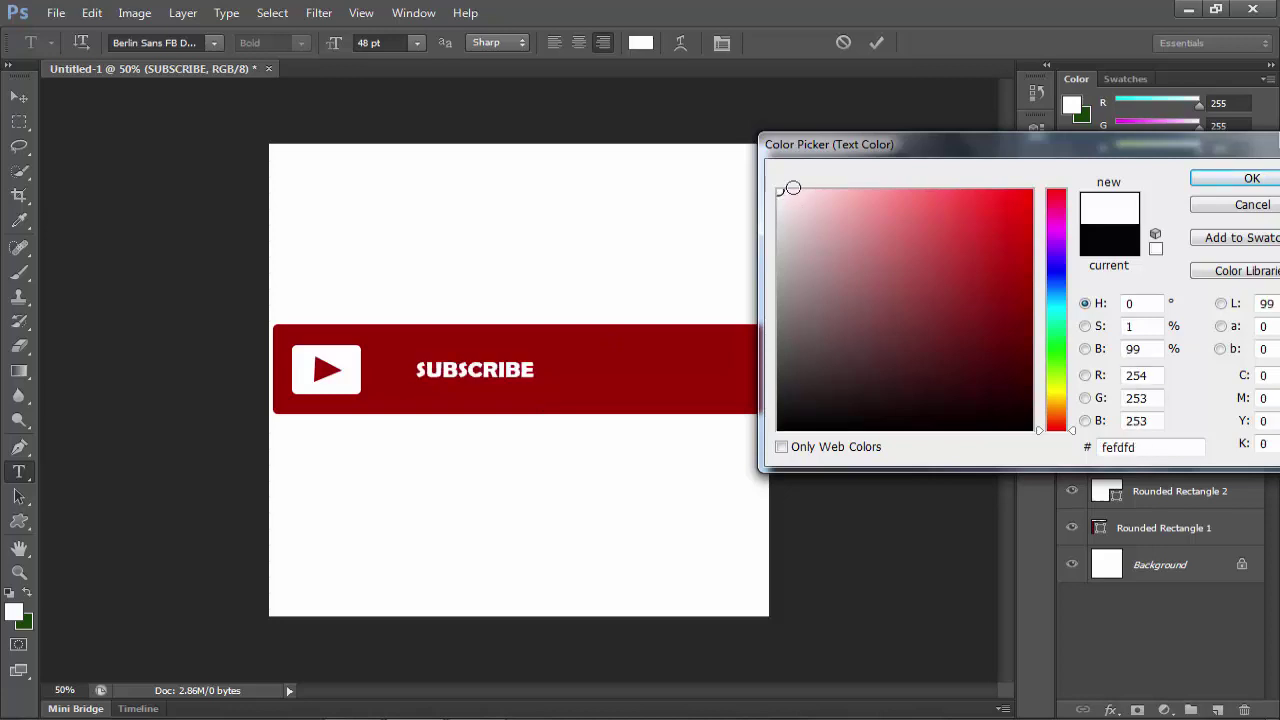
pyautogui.click(1250, 182)
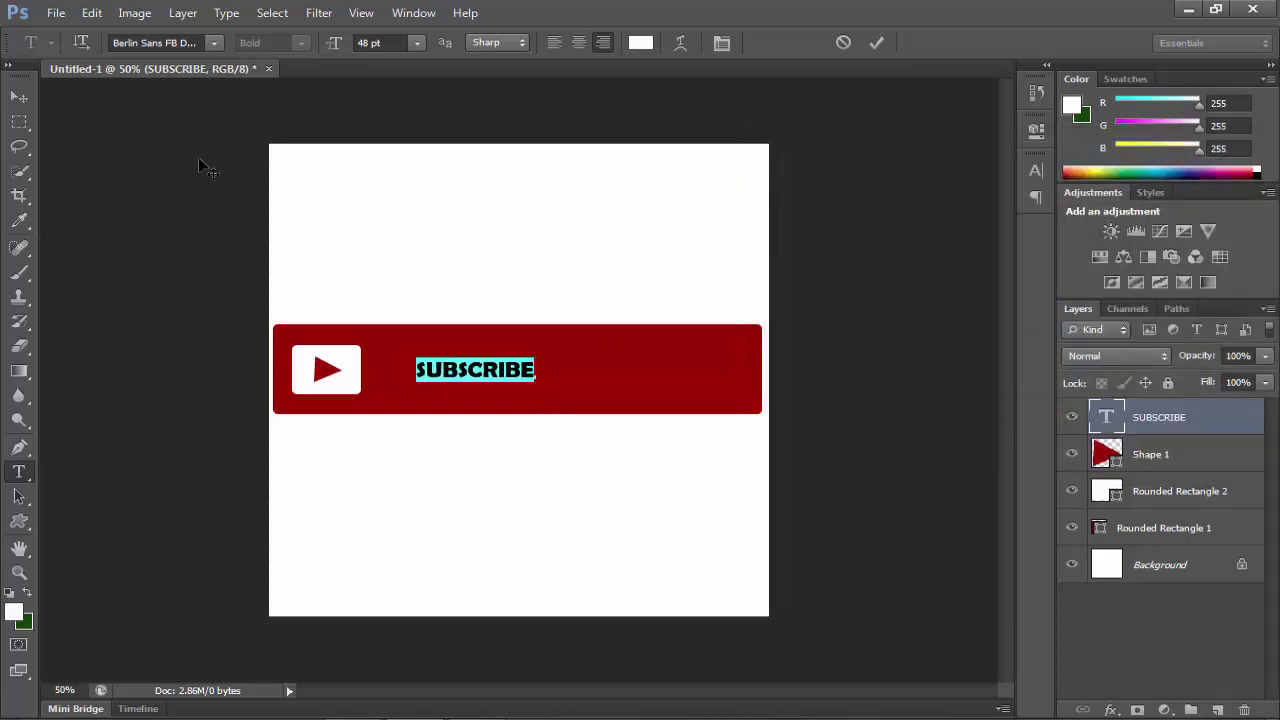
pyautogui.click(20, 98)
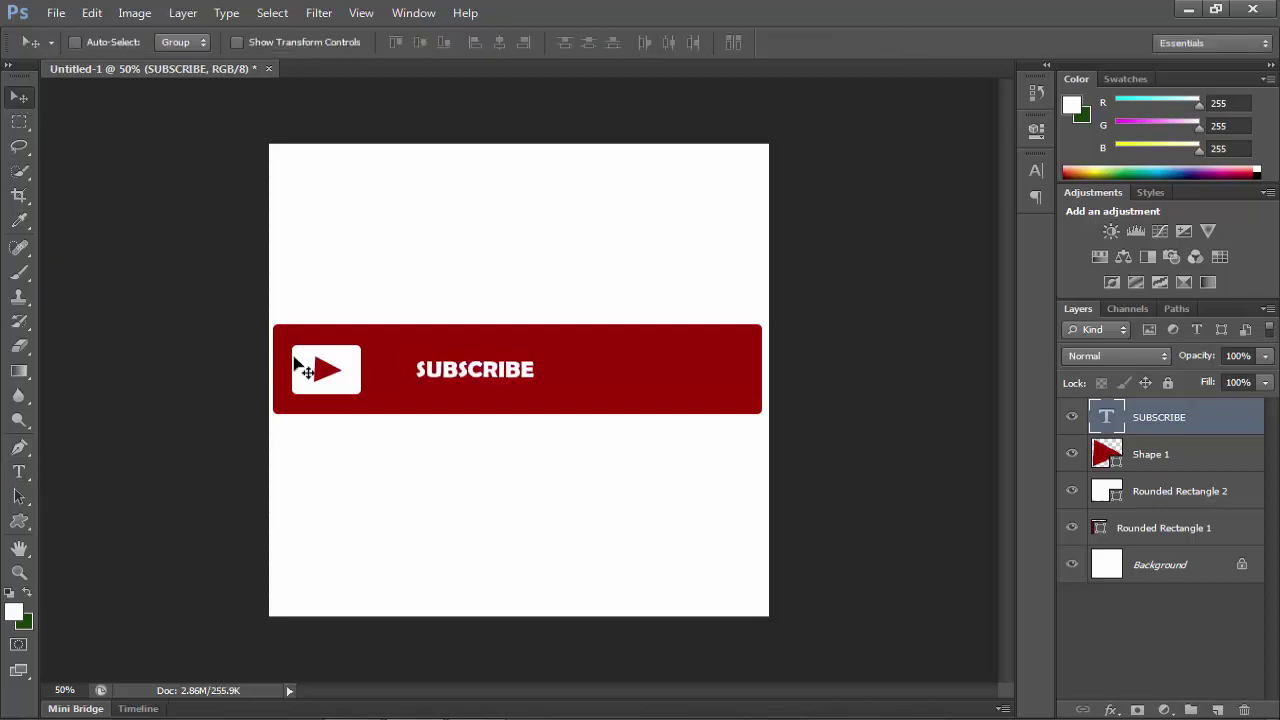
# Step: Start a free transform of the SUBSCRIBE text on the red bar
pyautogui.hotkey('ctrl', 't')
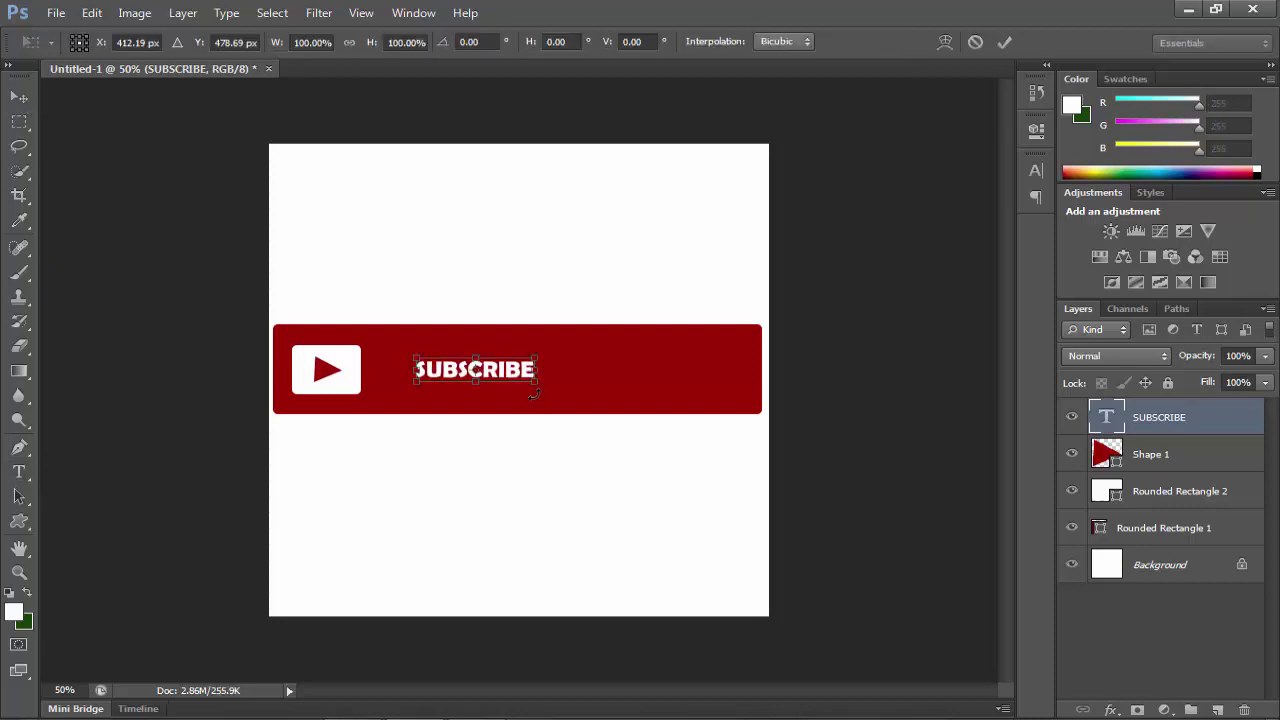